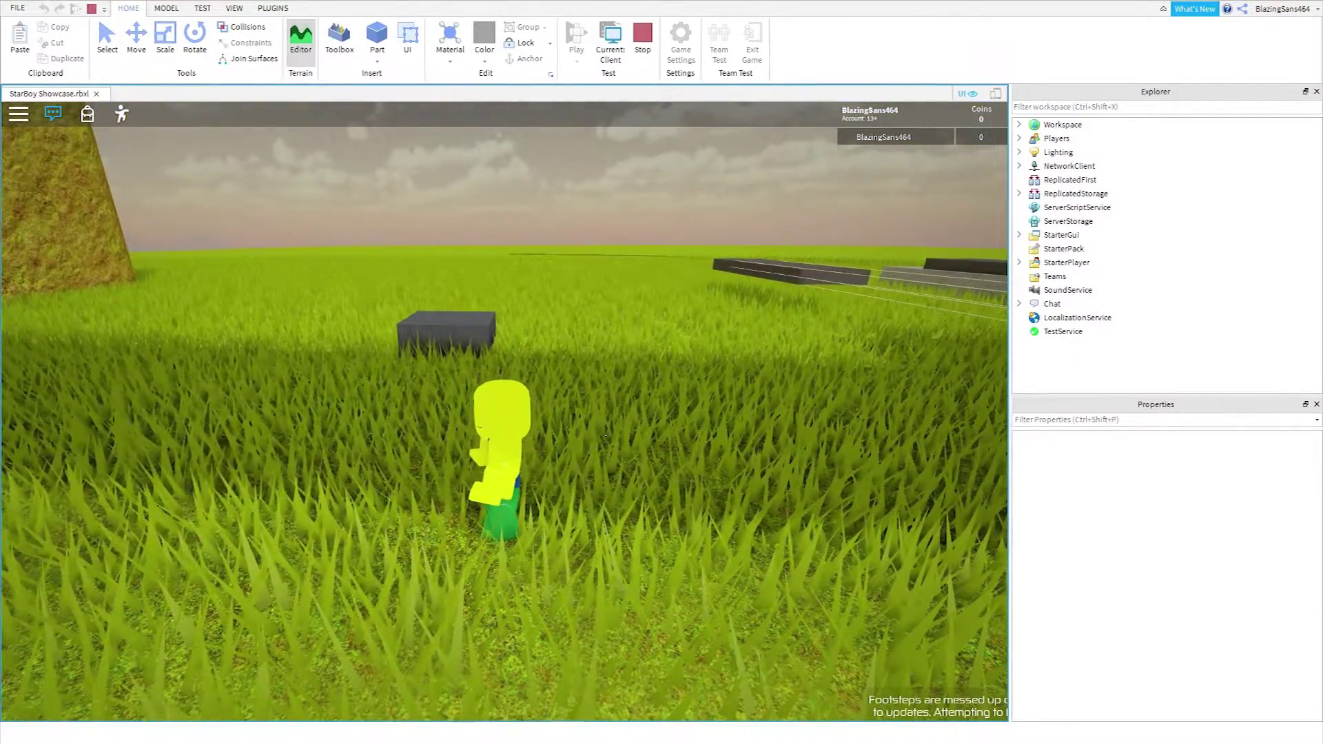
# Step: Walk the character through the StarBoy Showcase play test to examine the dark moving platform from several sides
pyautogui.press('w')
pyautogui.moveTo(605, 435); pyautogui.dragTo(605, 435, button='right')
pyautogui.press('w')
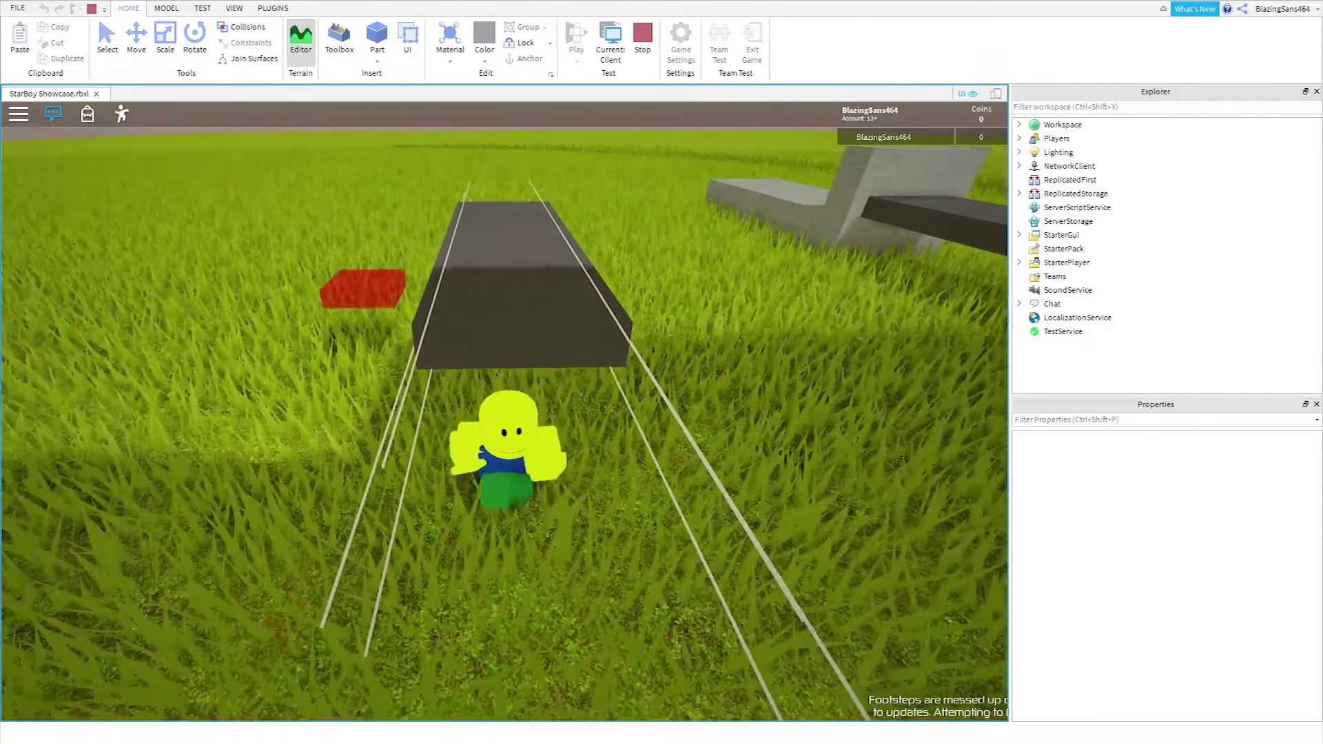
pyautogui.press('w')
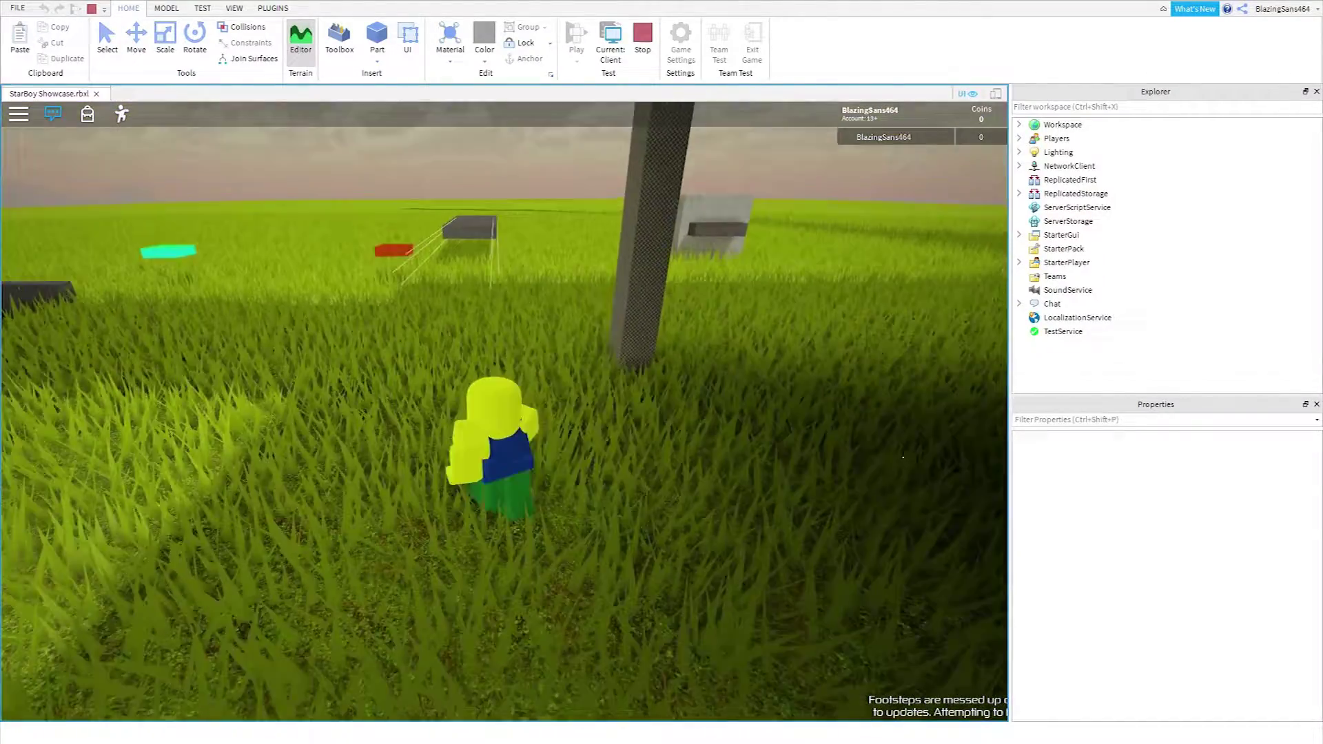
pyautogui.press('w')
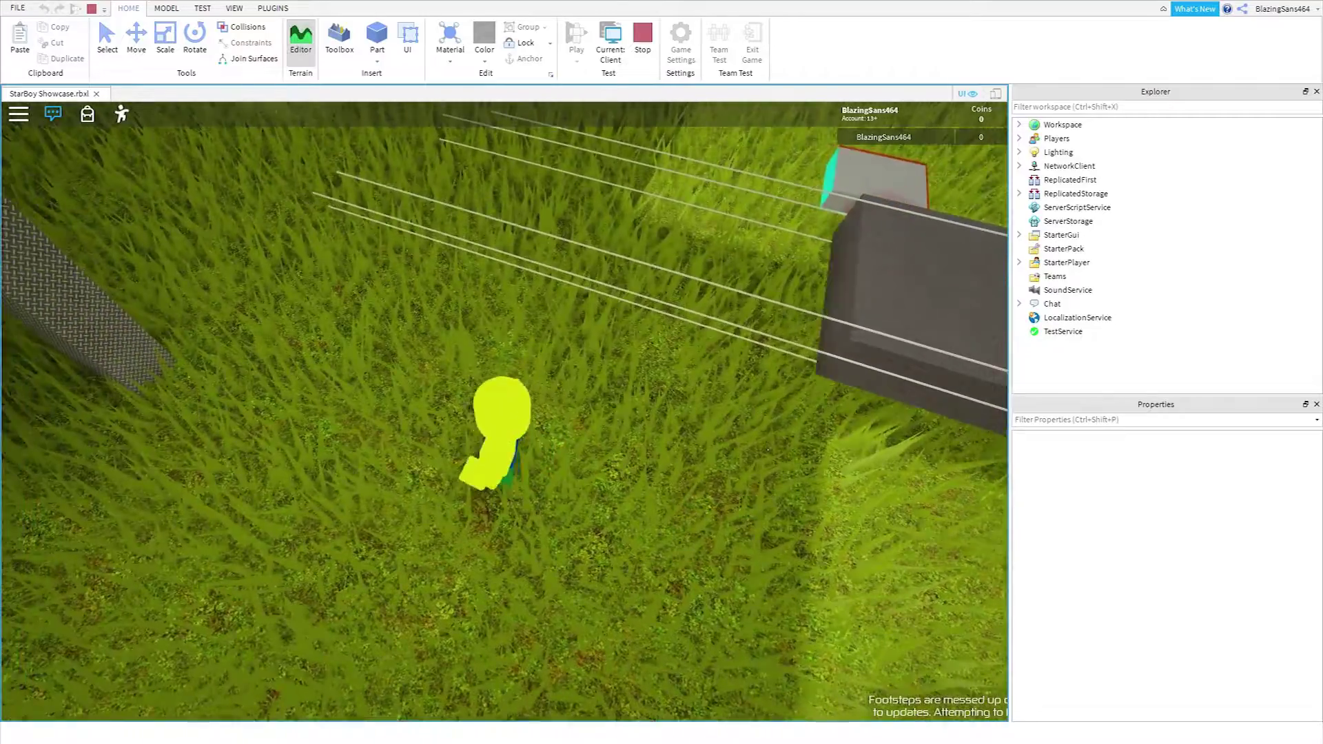
pyautogui.press('w')
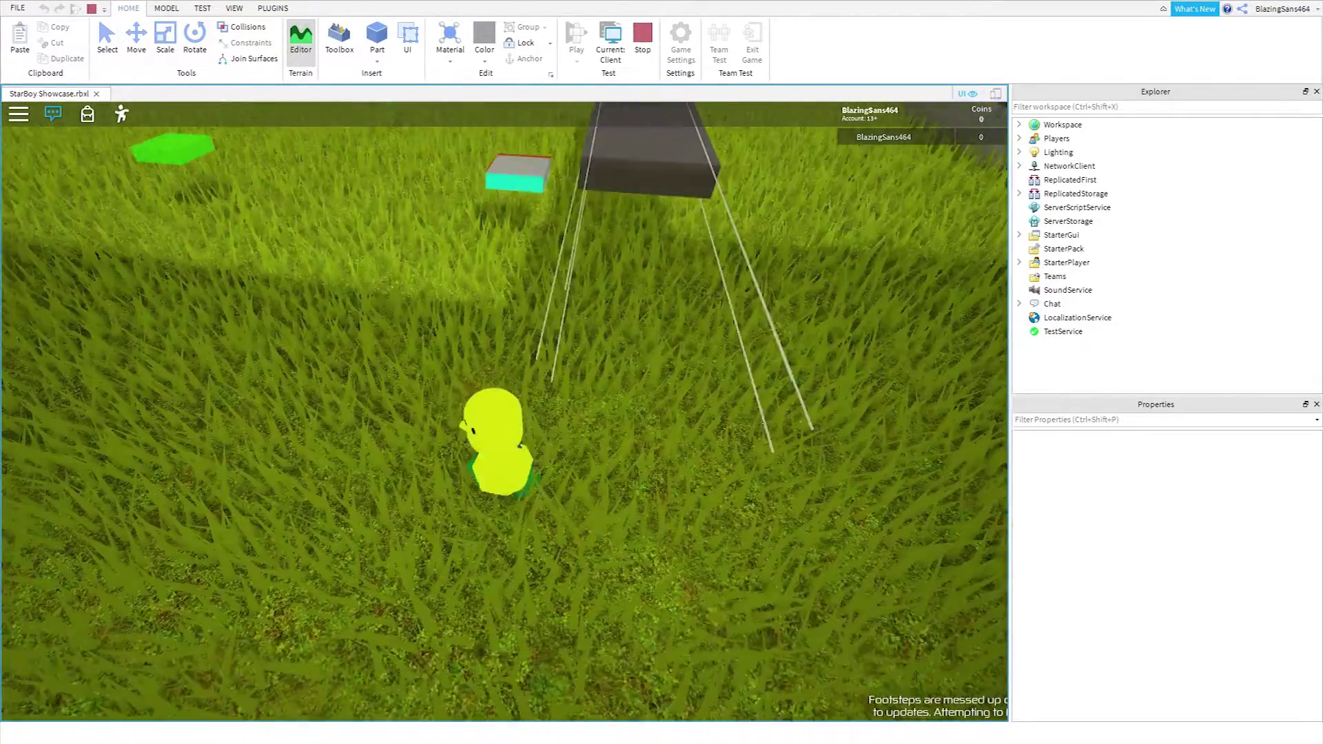
pyautogui.press('w')
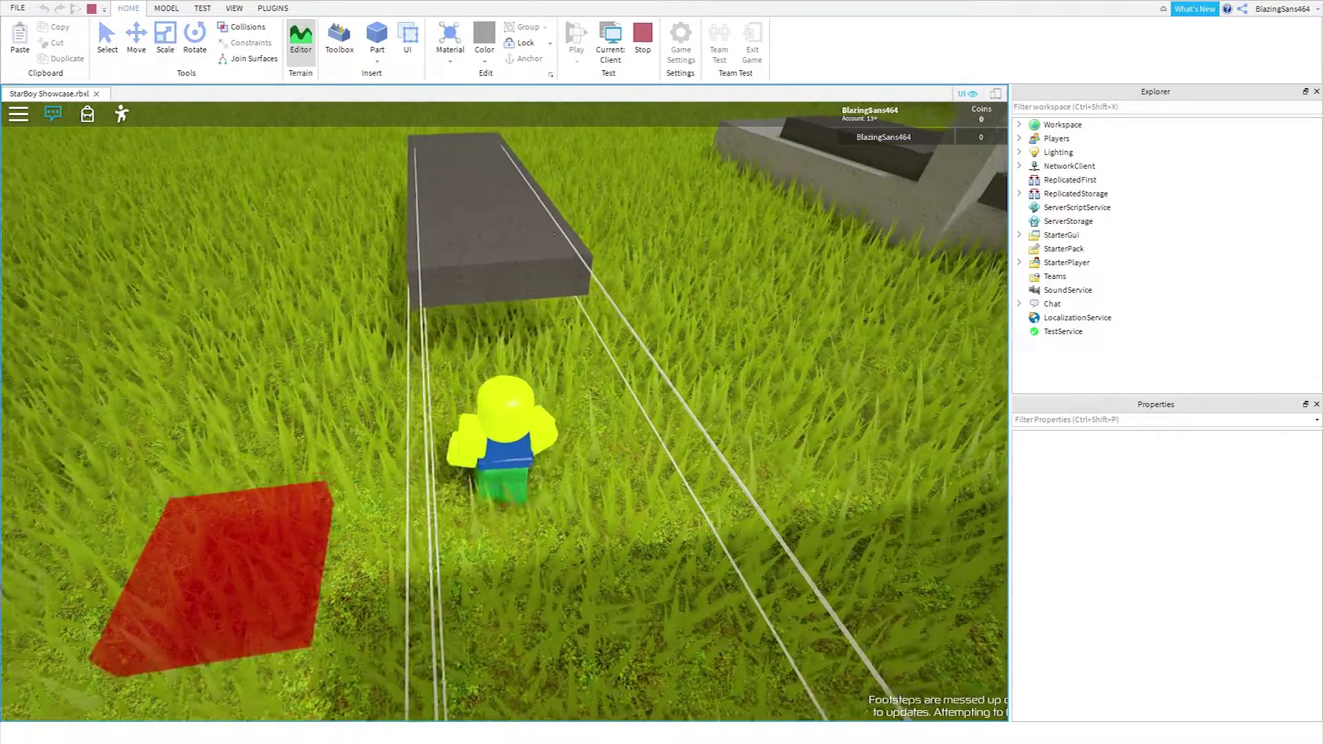
# Step: Jump onto the dark moving platform and inspect its appearance properties, including the material
pyautogui.press('space')
pyautogui.press('w')
pyautogui.moveTo(554, 234); pyautogui.dragTo(554, 235, button='right')
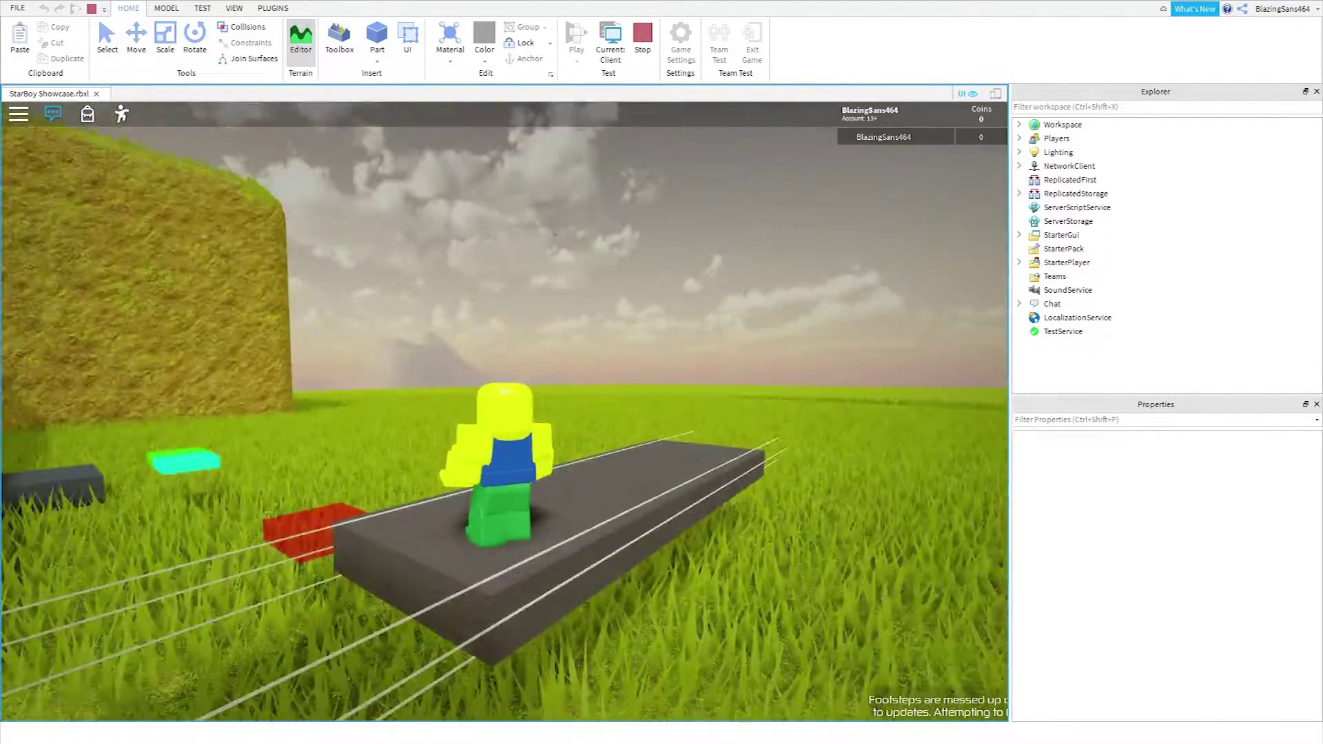
pyautogui.click(606, 43)
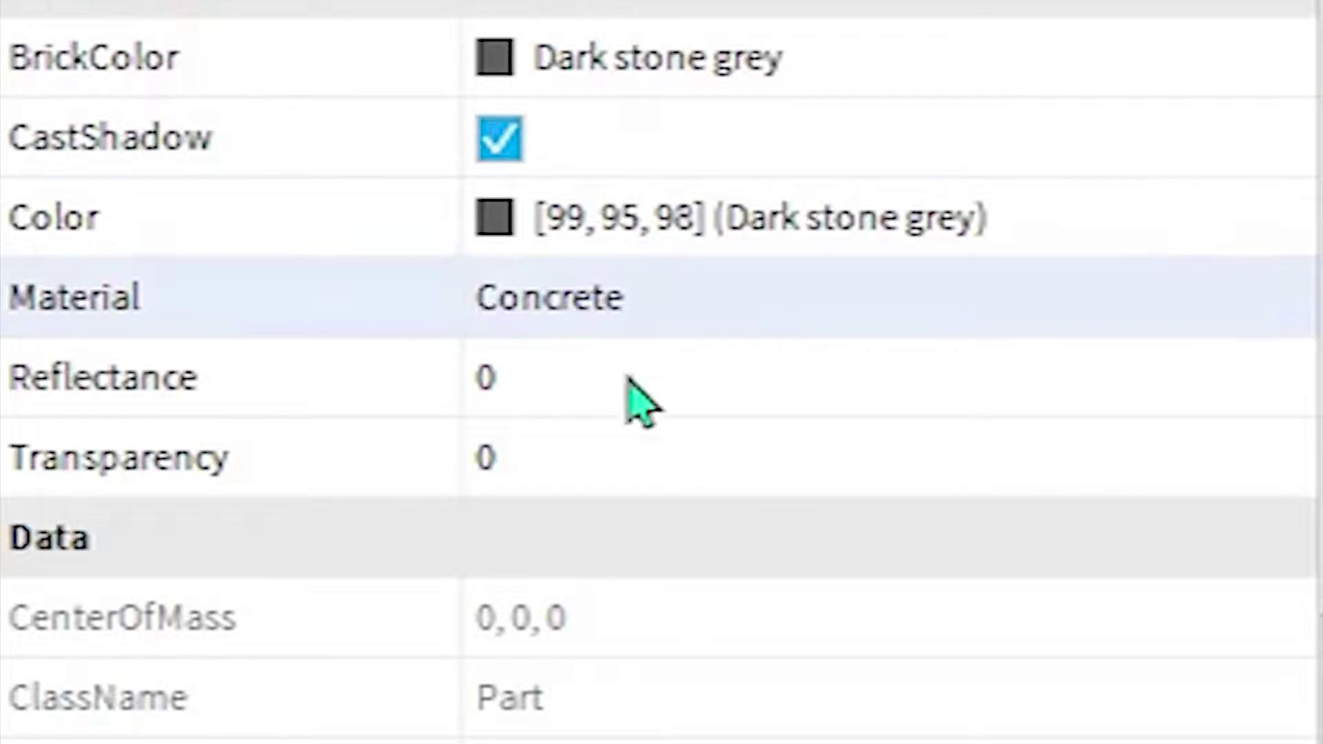
pyautogui.scroll(-2, 1171, 551)
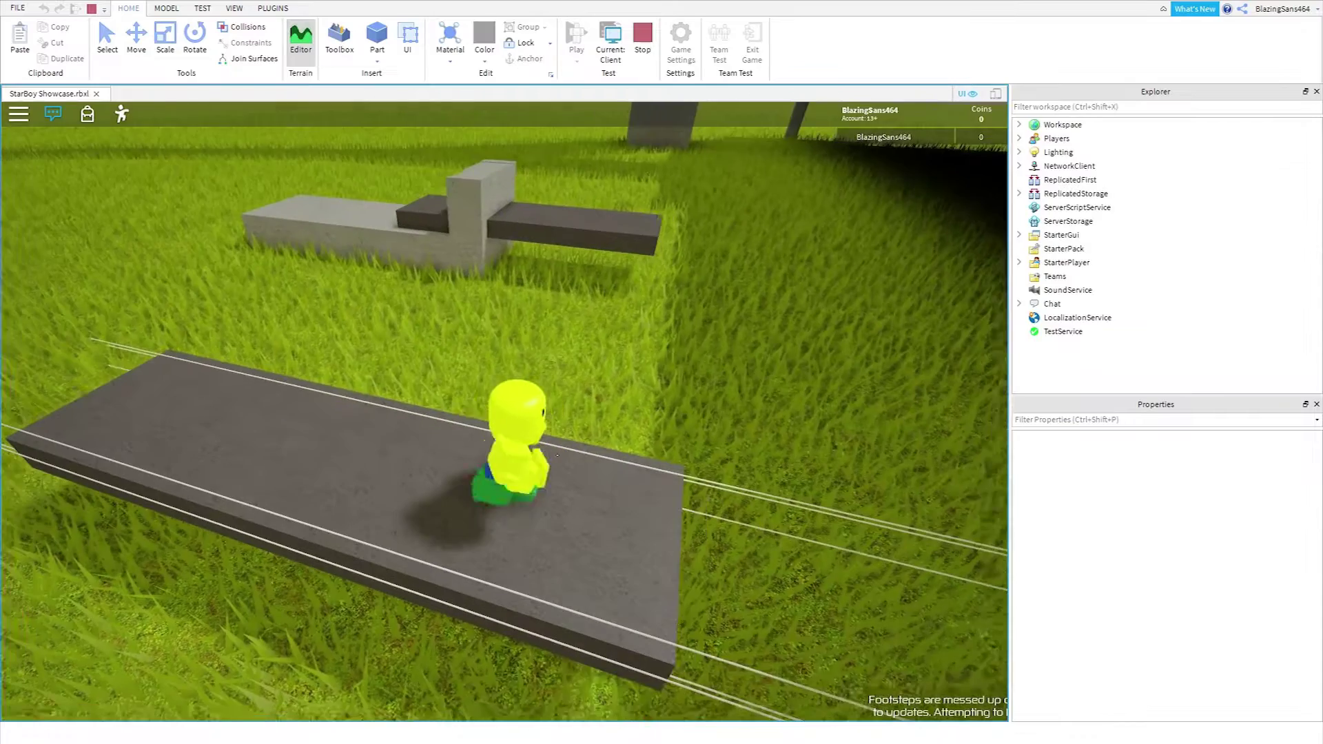
# Step: Ride and circle the dark moving platform on foot to examine its travel path and how it carries the character
pyautogui.press('d')
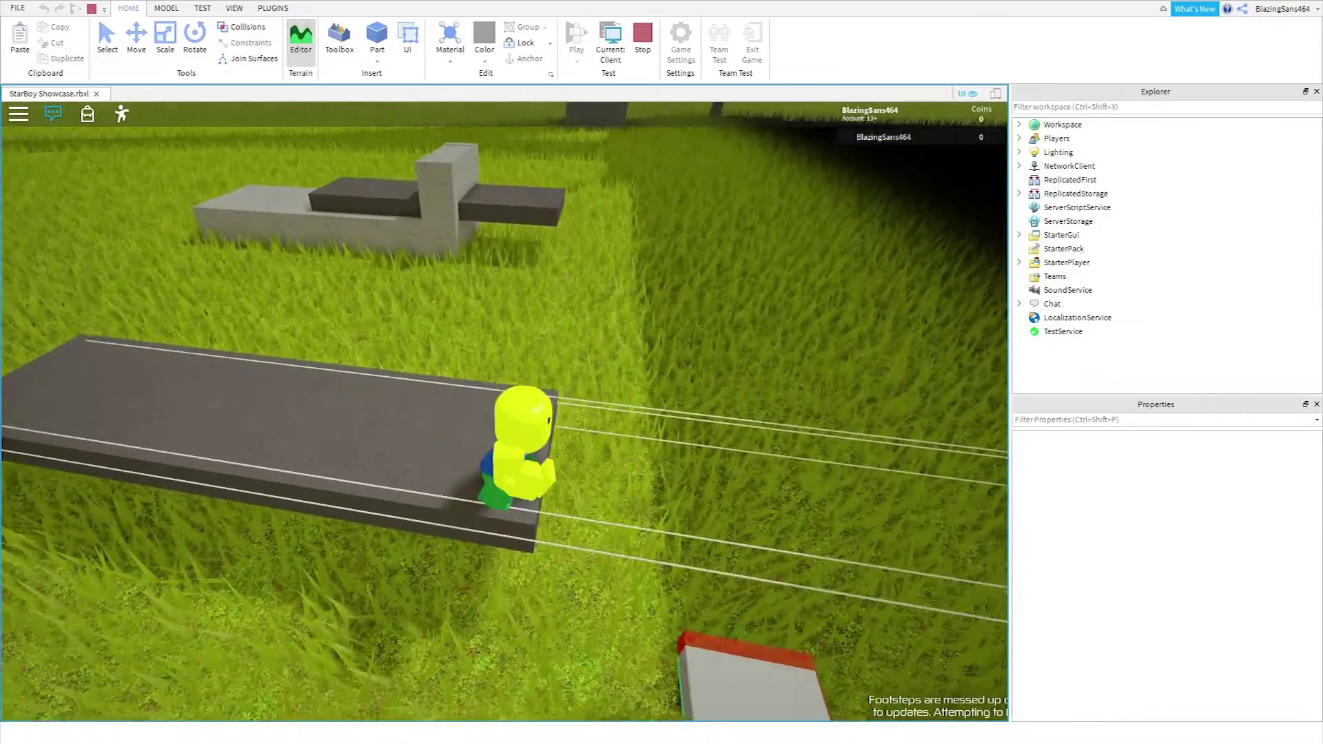
pyautogui.press('s')
pyautogui.press('a')
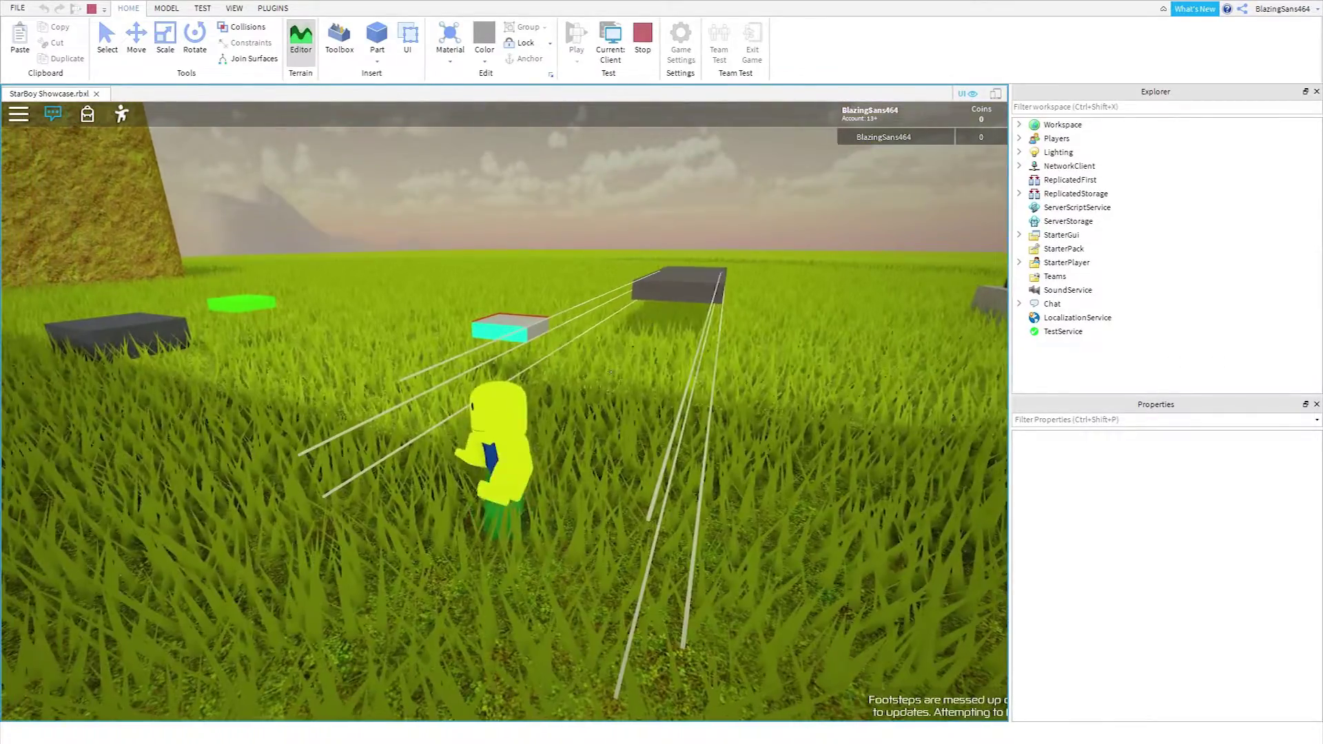
pyautogui.press('d')
pyautogui.press('a')
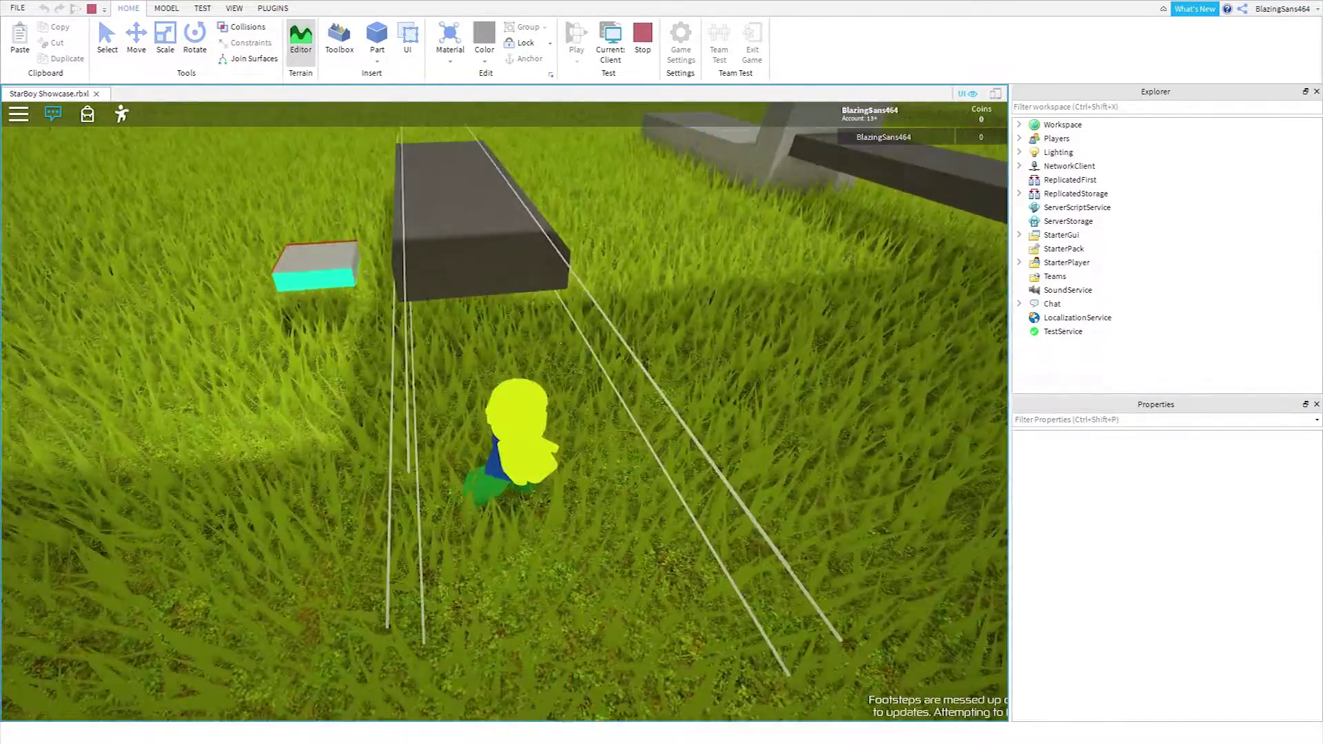
pyautogui.press('d')
pyautogui.moveTo(560, 343); pyautogui.dragTo(441, 289, button='right')
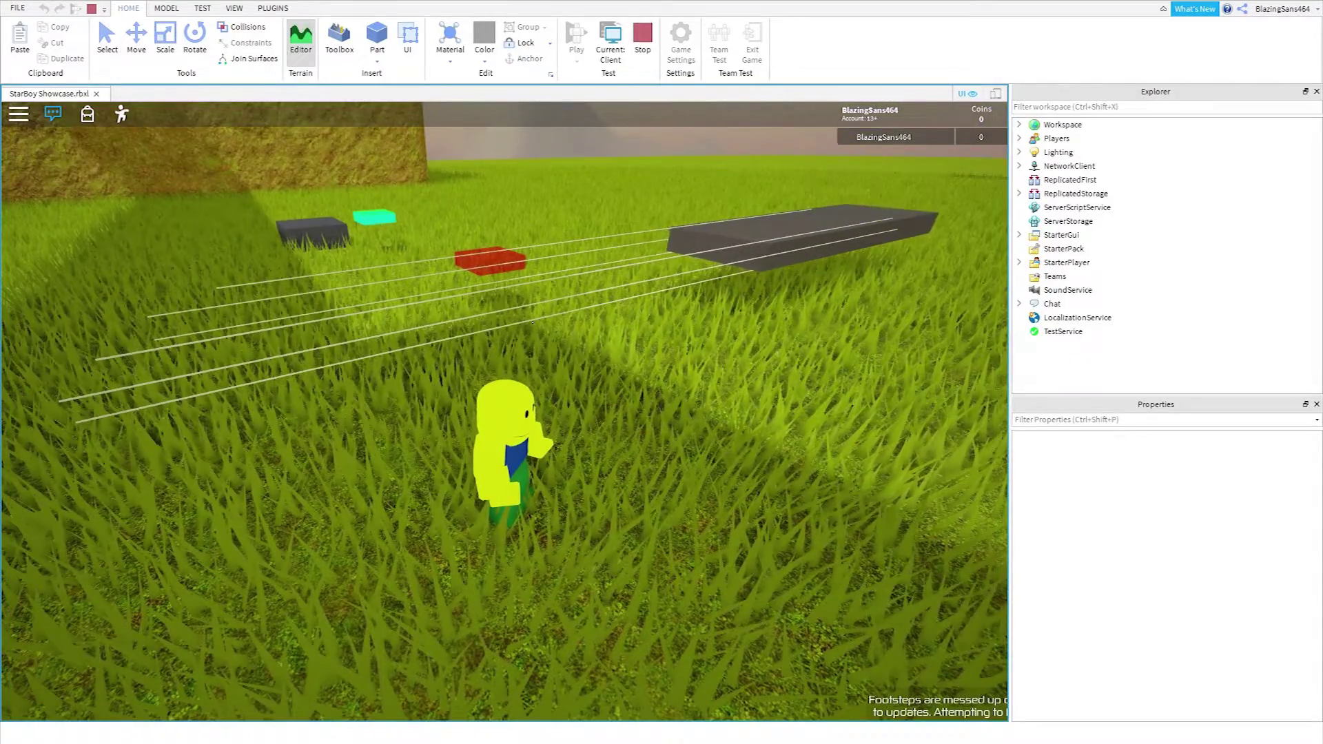
pyautogui.press('w')
pyautogui.moveTo(480, 343); pyautogui.dragTo(605, 372, button='right')
pyautogui.press('d')
pyautogui.press('d')
pyautogui.press('a')
pyautogui.press('d')
pyautogui.press('w')
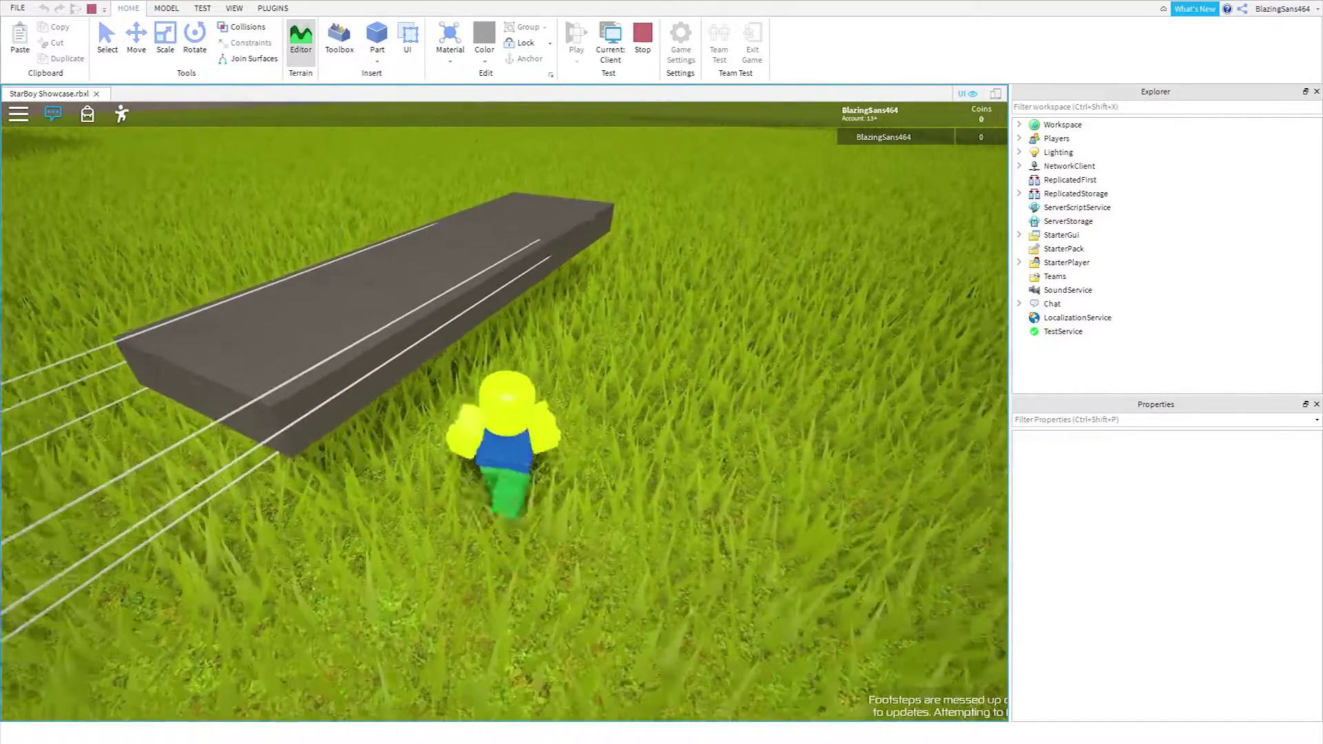
pyautogui.press('space')
pyautogui.moveTo(656, 352); pyautogui.dragTo(586, 358, button='right')
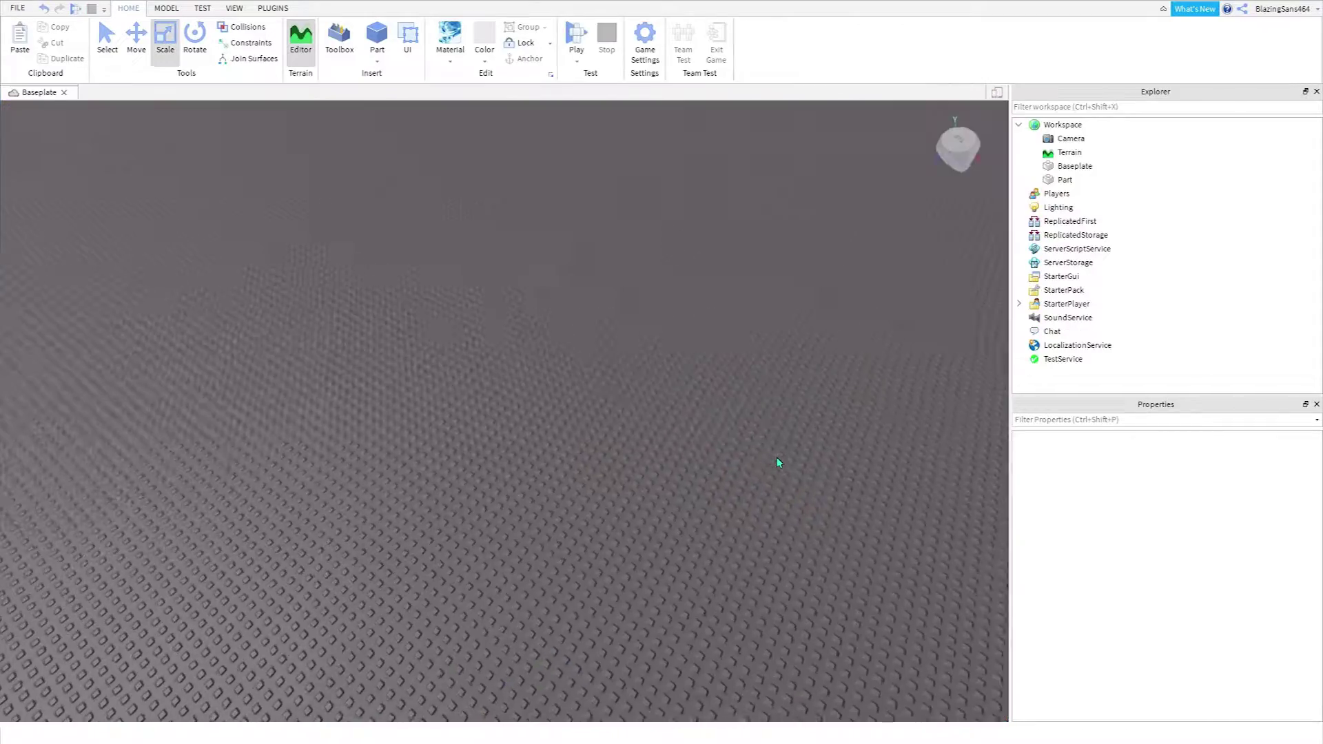
# Step: Open the Collision Groups Editor in the Baseplate place
pyautogui.press('e')
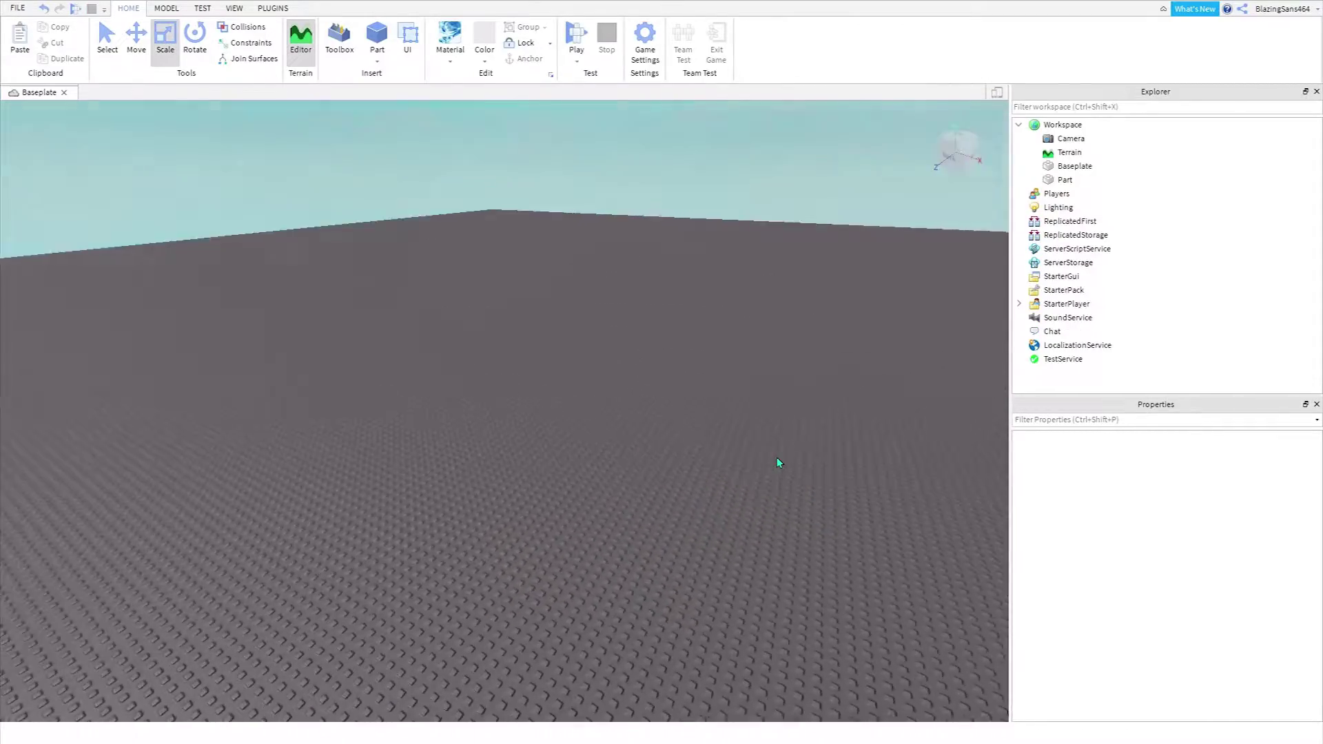
pyautogui.moveTo(672, 415); pyautogui.dragTo(543, 311, button='right')
pyautogui.press('w')
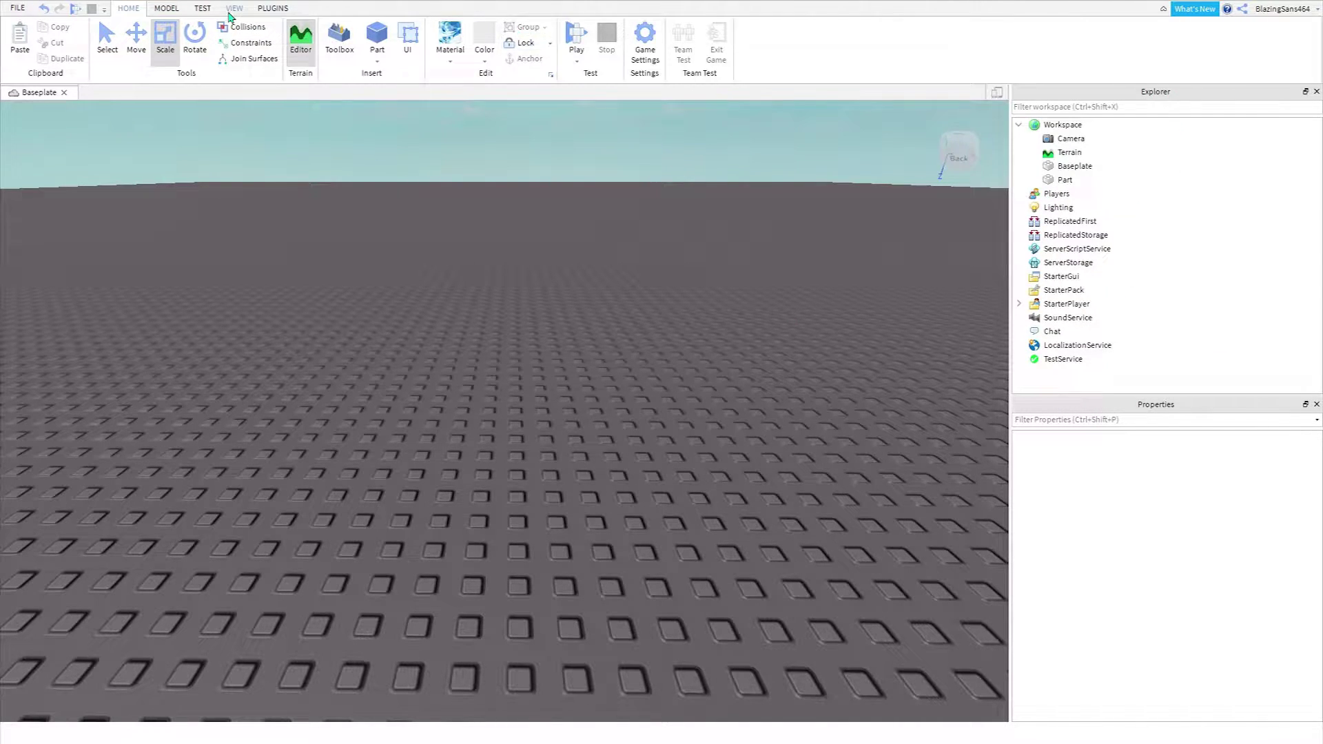
pyautogui.click(230, 10)
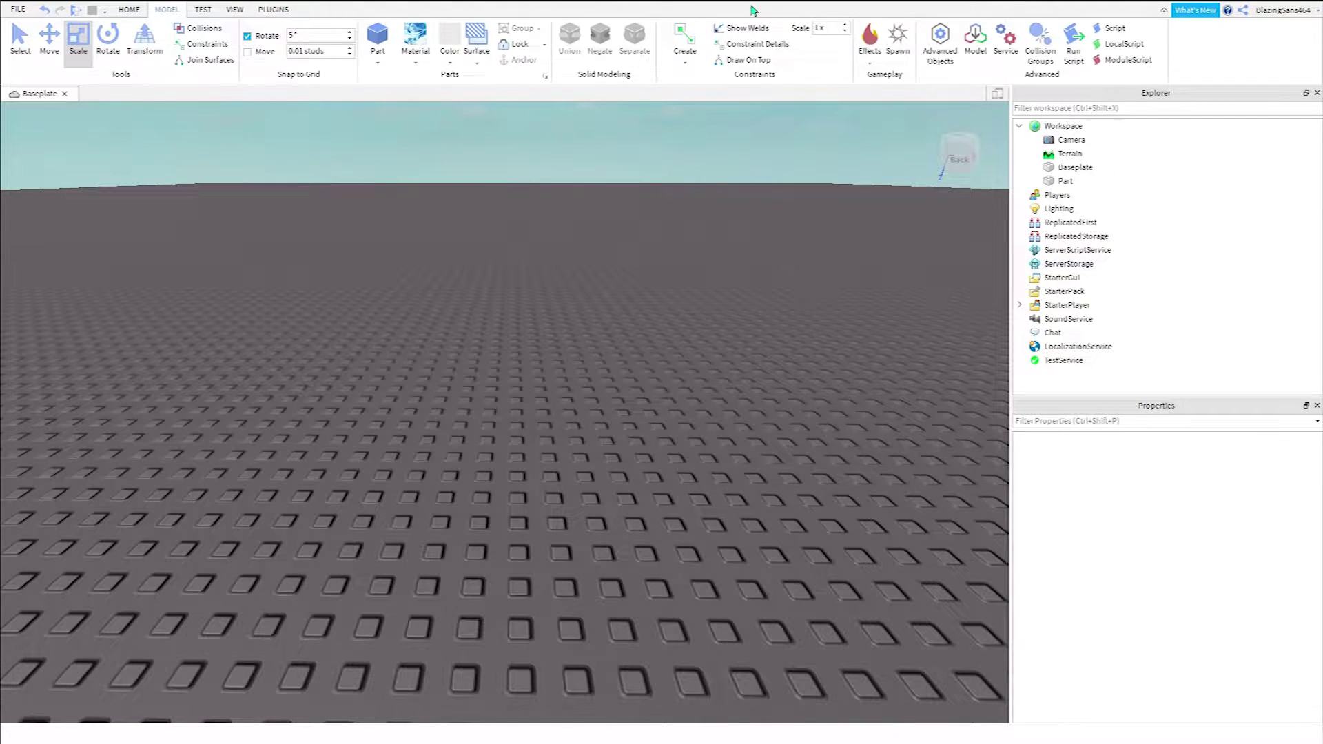
pyautogui.click(233, 9)
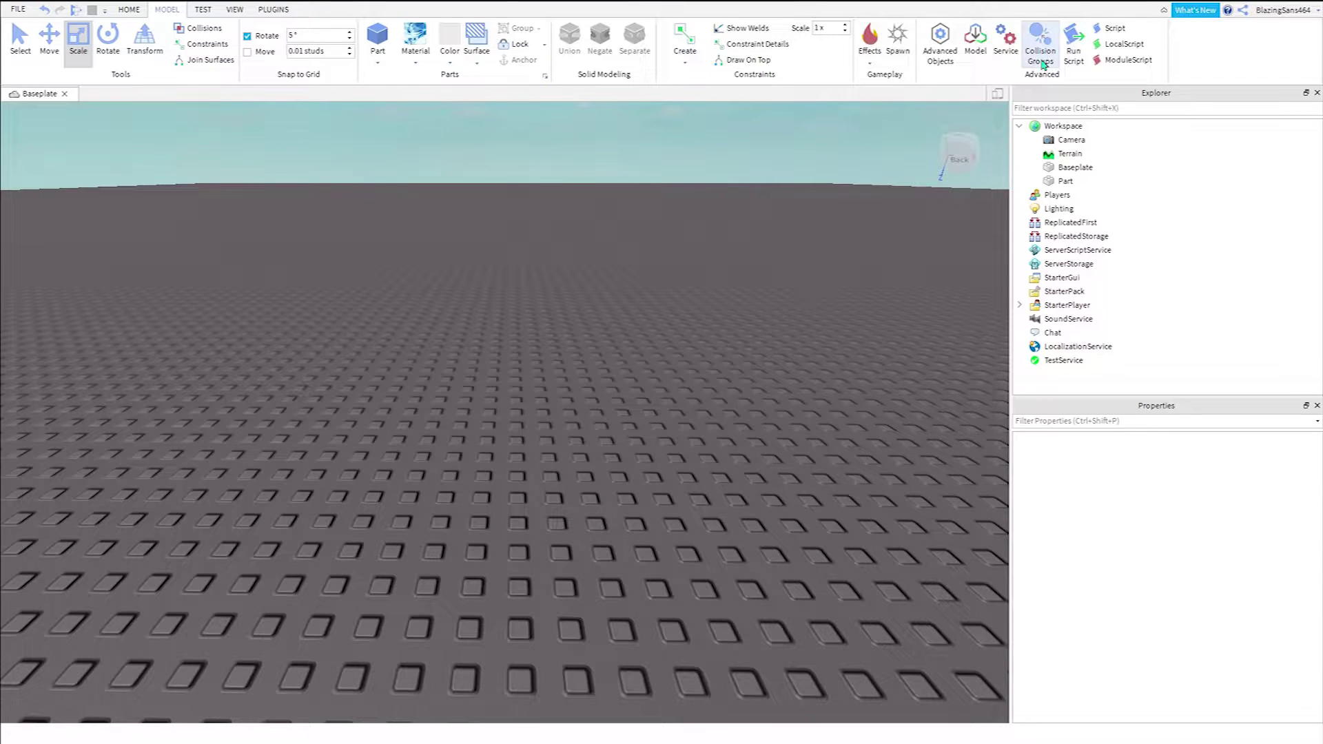
pyautogui.click(1041, 55)
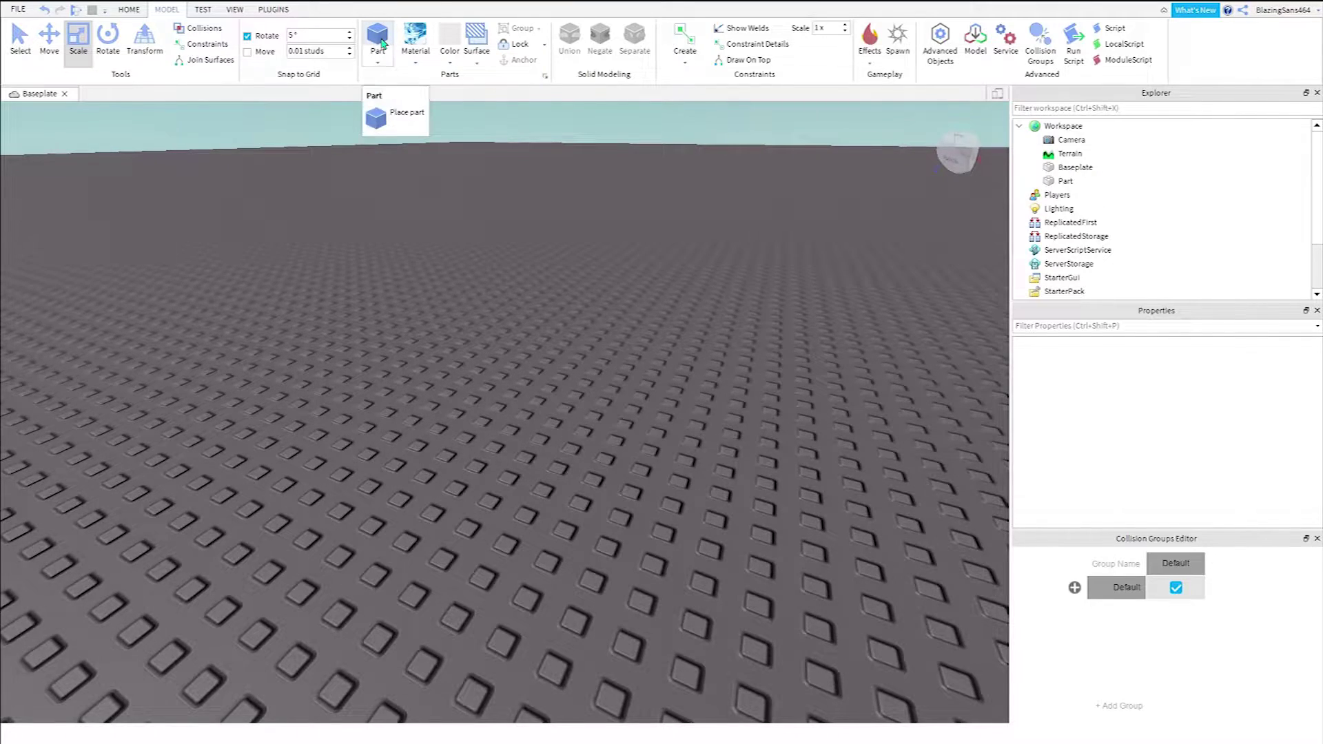
# Step: Insert a block part and scale it into a long, thin strip on the baseplate
pyautogui.click(378, 38)
pyautogui.scroll(5, 591, 446)
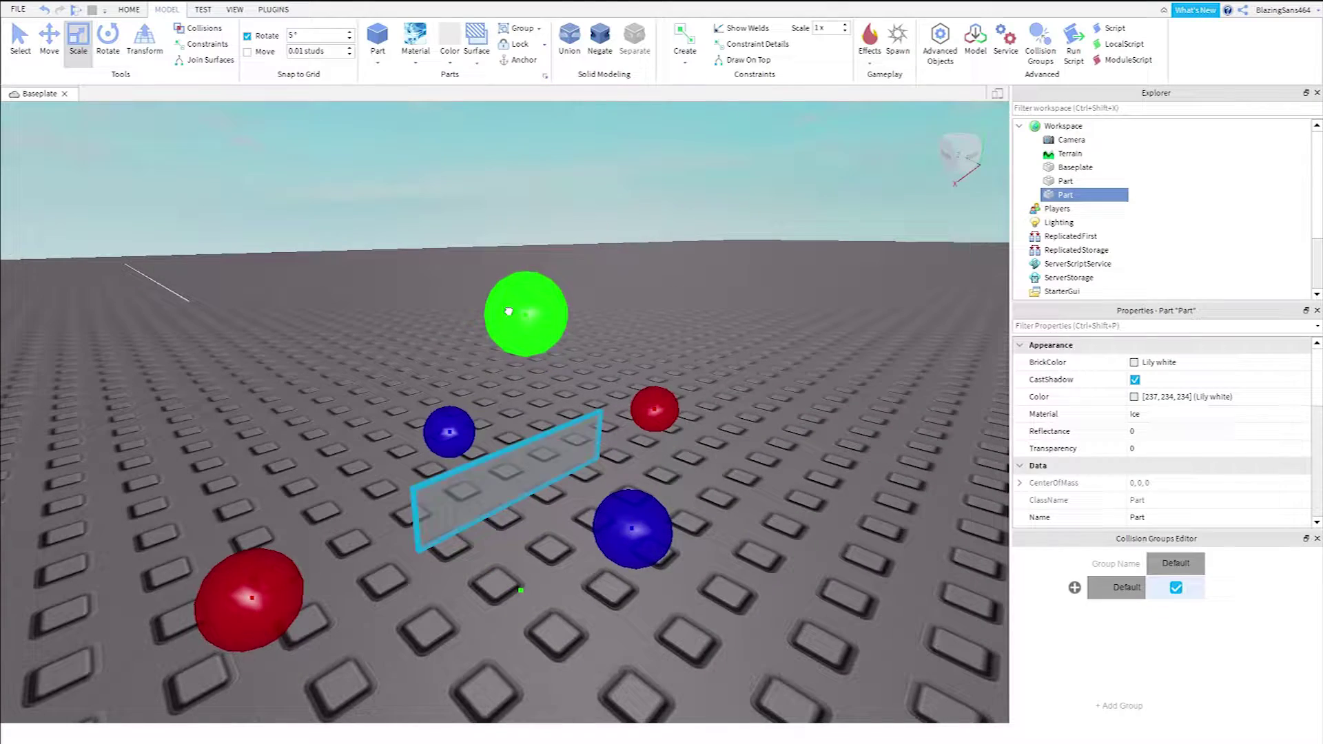
pyautogui.moveTo(511, 312); pyautogui.dragTo(522, 379)
pyautogui.moveTo(522, 386); pyautogui.dragTo(552, 358, button='right')
pyautogui.moveTo(733, 434); pyautogui.dragTo(832, 390)
pyautogui.moveTo(831, 390); pyautogui.dragTo(723, 363, button='right')
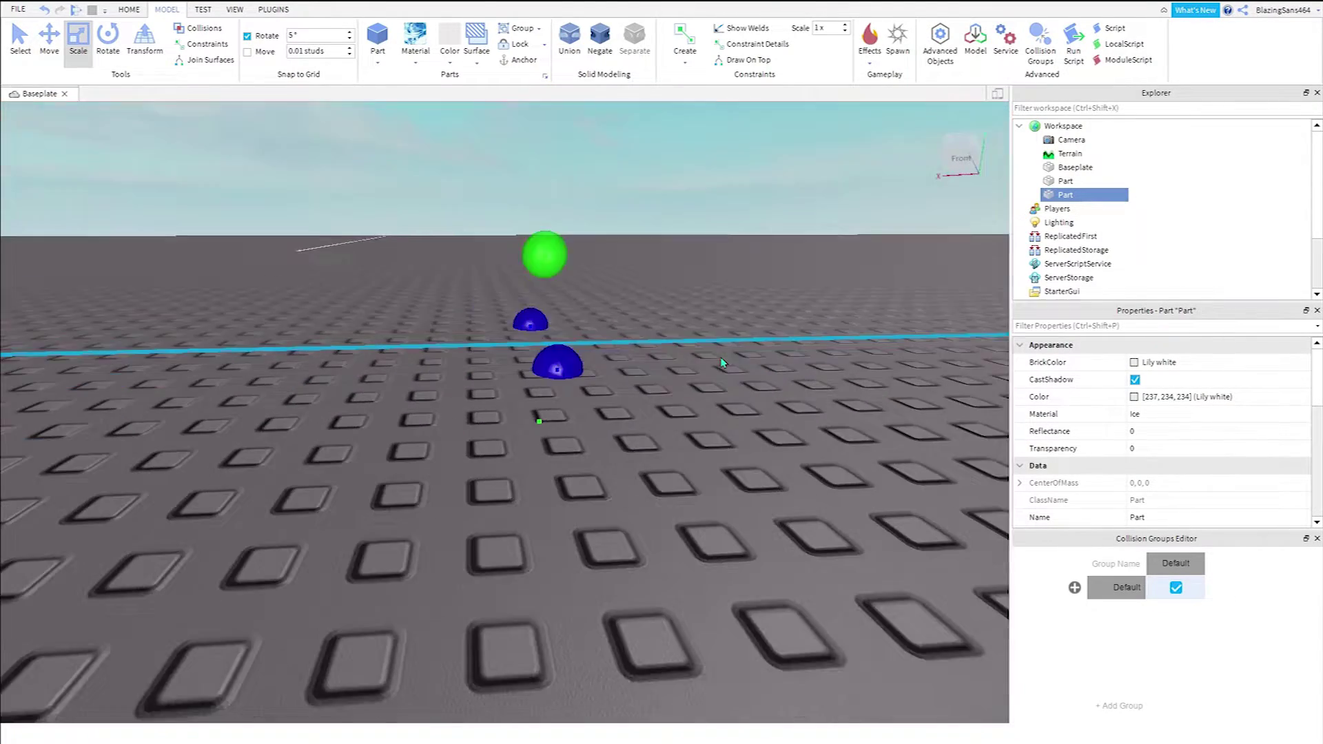
# Step: Move the thin strip across the baseplate and check its placement
pyautogui.scroll(-5, 723, 363)
pyautogui.click(49, 38)
pyautogui.moveTo(541, 286); pyautogui.dragTo(525, 196)
pyautogui.click(458, 300)
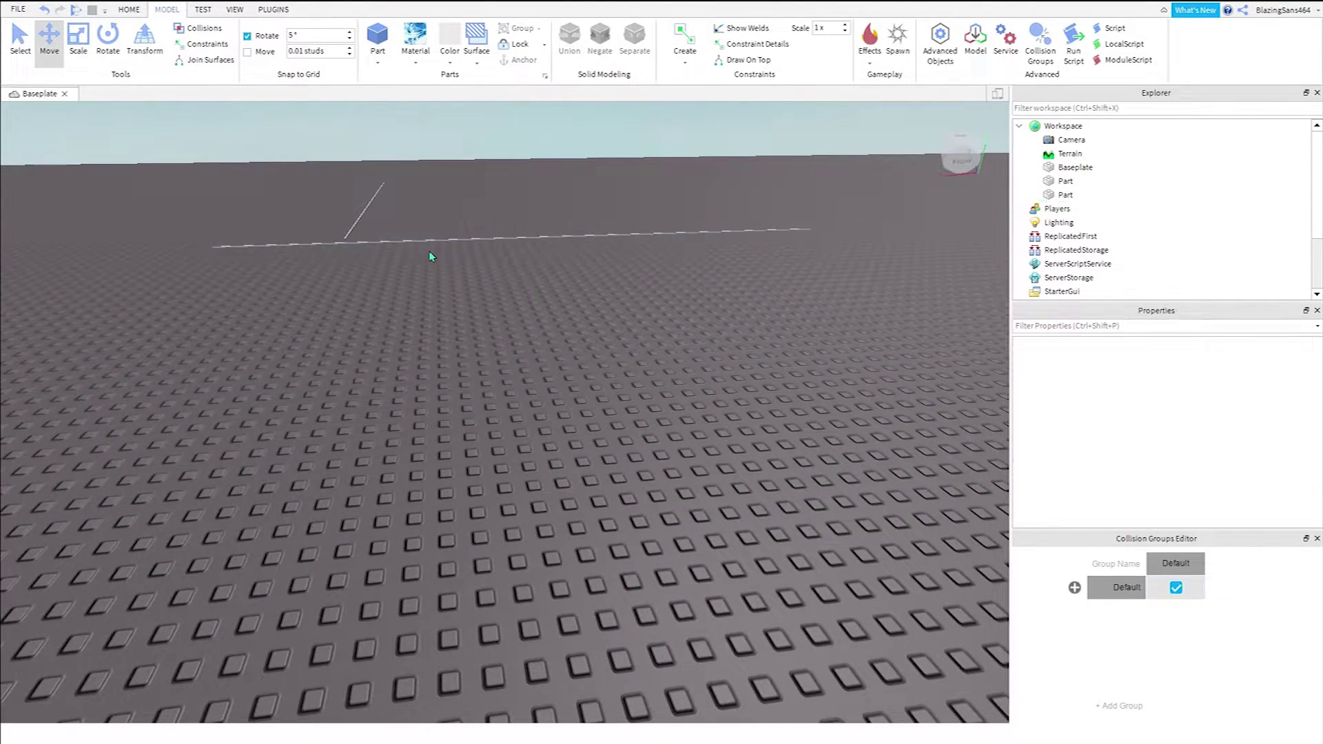
pyautogui.moveTo(437, 235); pyautogui.dragTo(522, 509, button='right')
pyautogui.click(519, 502)
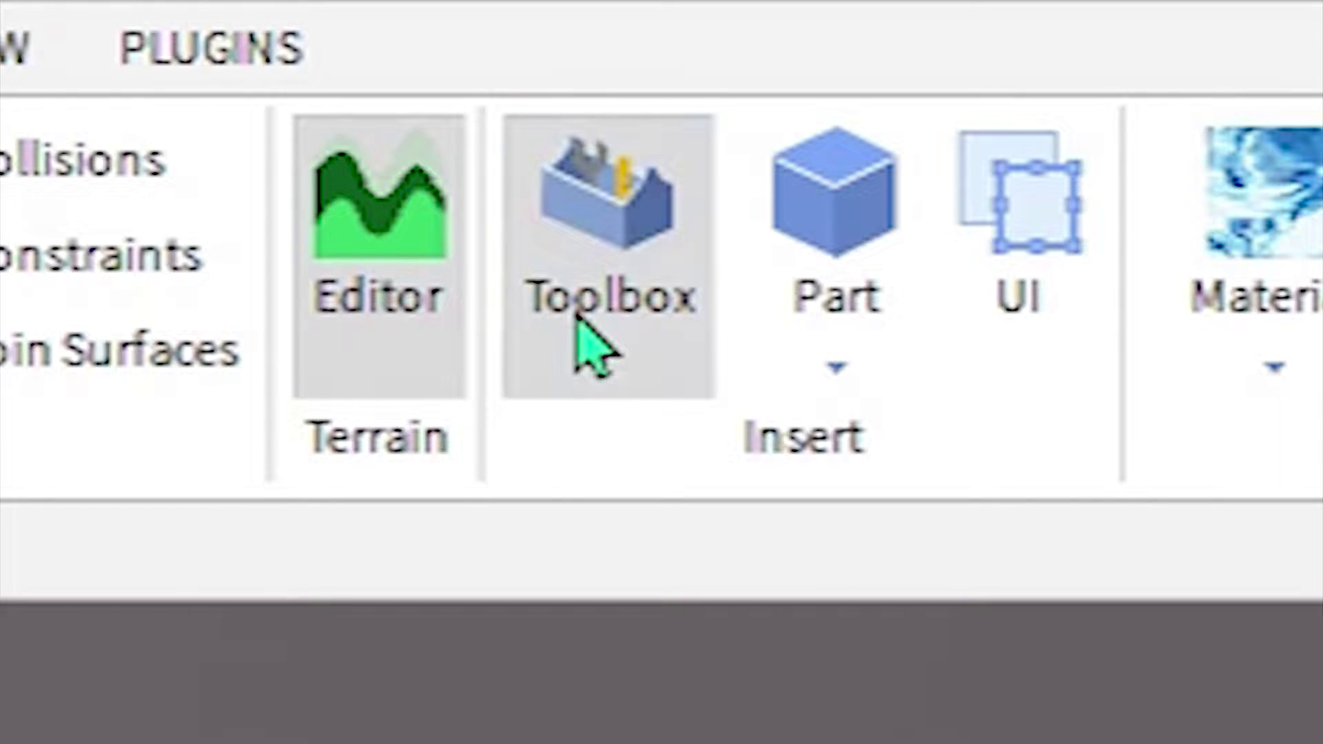
# Step: Search the Toolbox models for "moving part" and insert the grey studded Moving Platform model
pyautogui.click(337, 58)
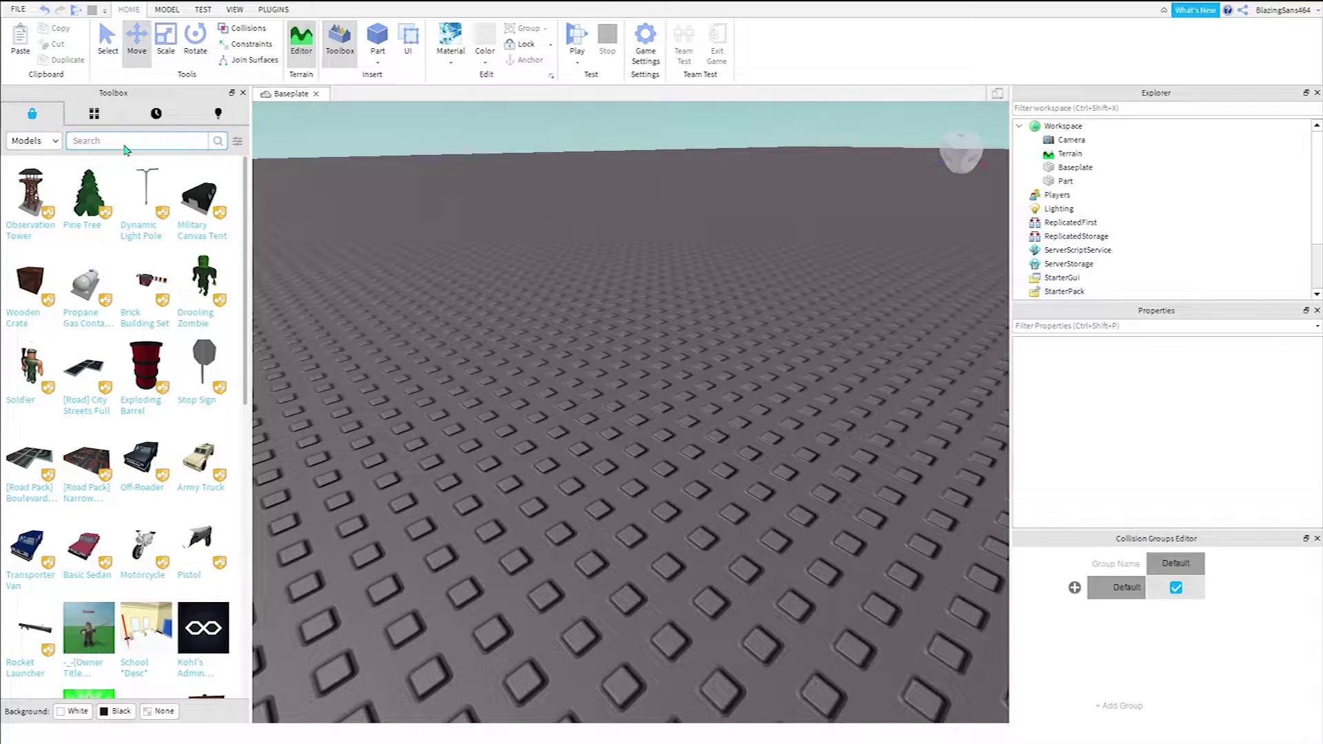
pyautogui.click(111, 141)
pyautogui.write('moving part')
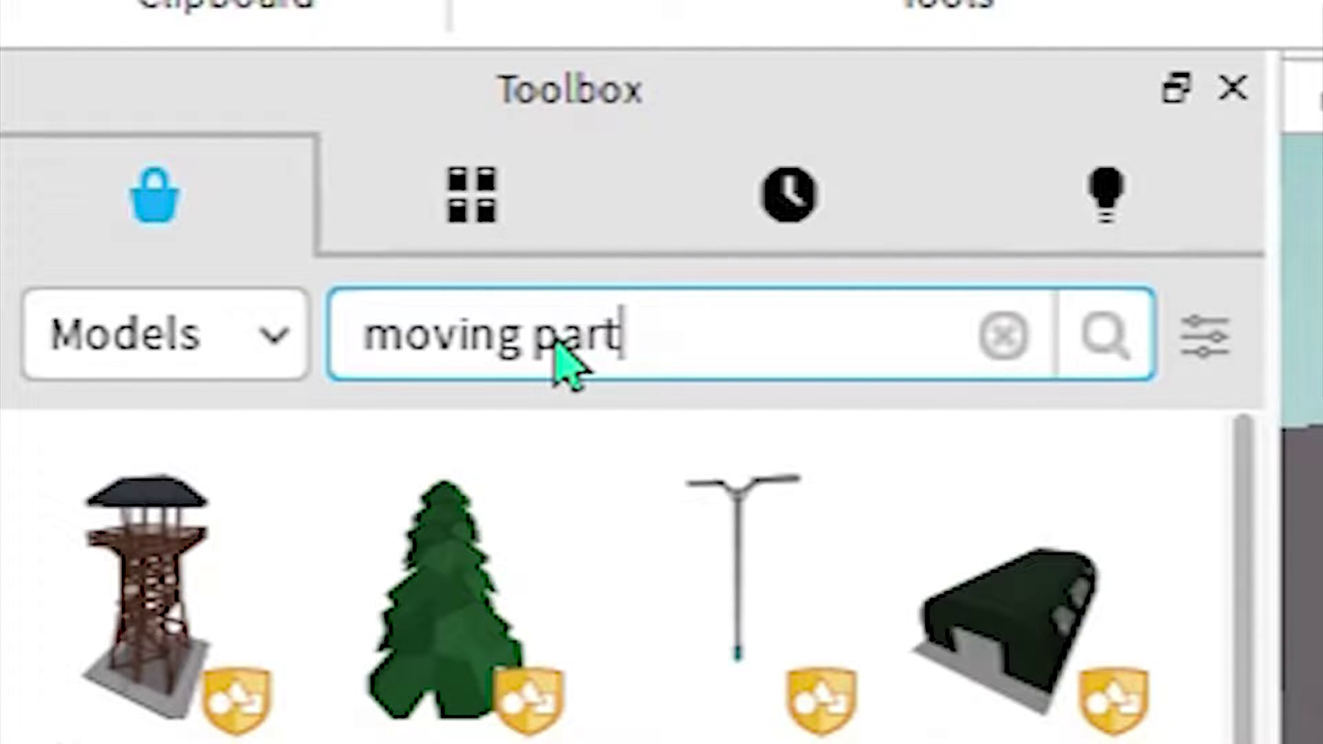
pyautogui.press('Return')
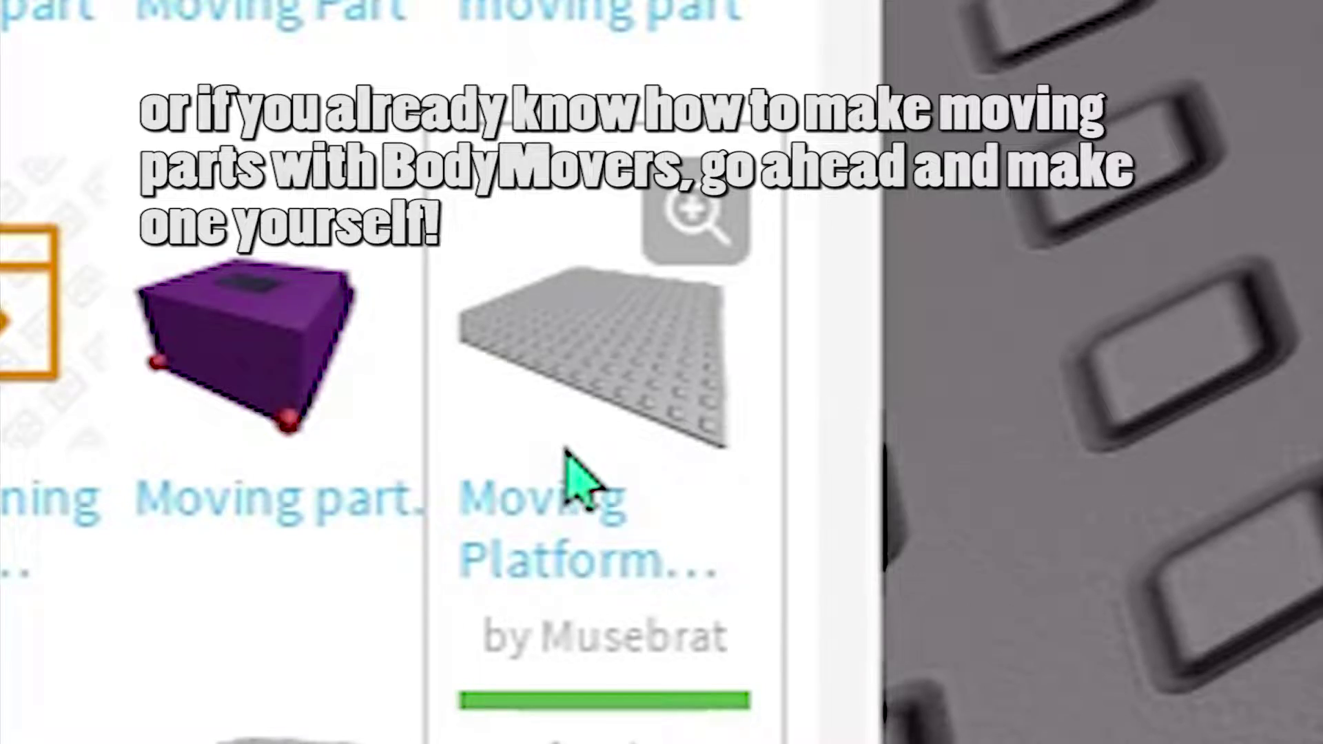
pyautogui.click(567, 455)
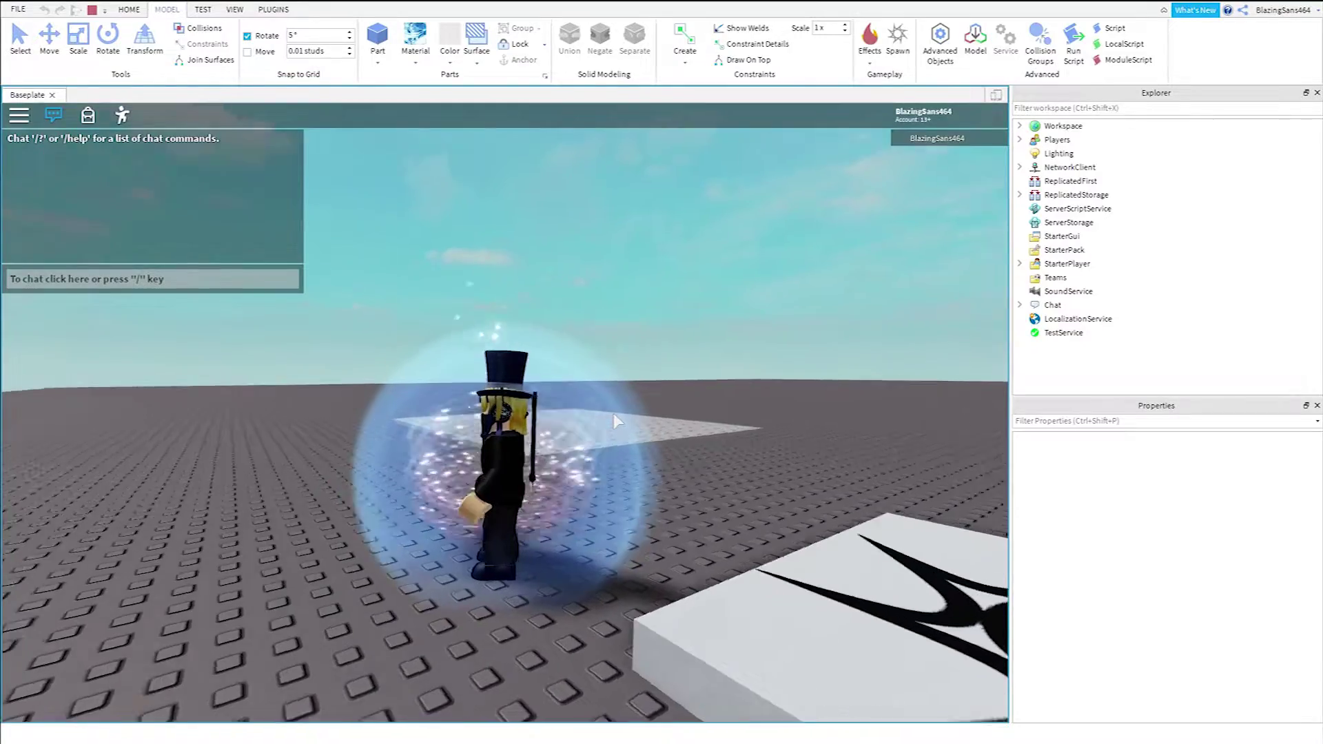
# Step: Play-test the place by walking and jumping on the moving platform to check how it carries the character
pyautogui.press('w')
pyautogui.moveTo(614, 414); pyautogui.dragTo(613, 414, button='right')
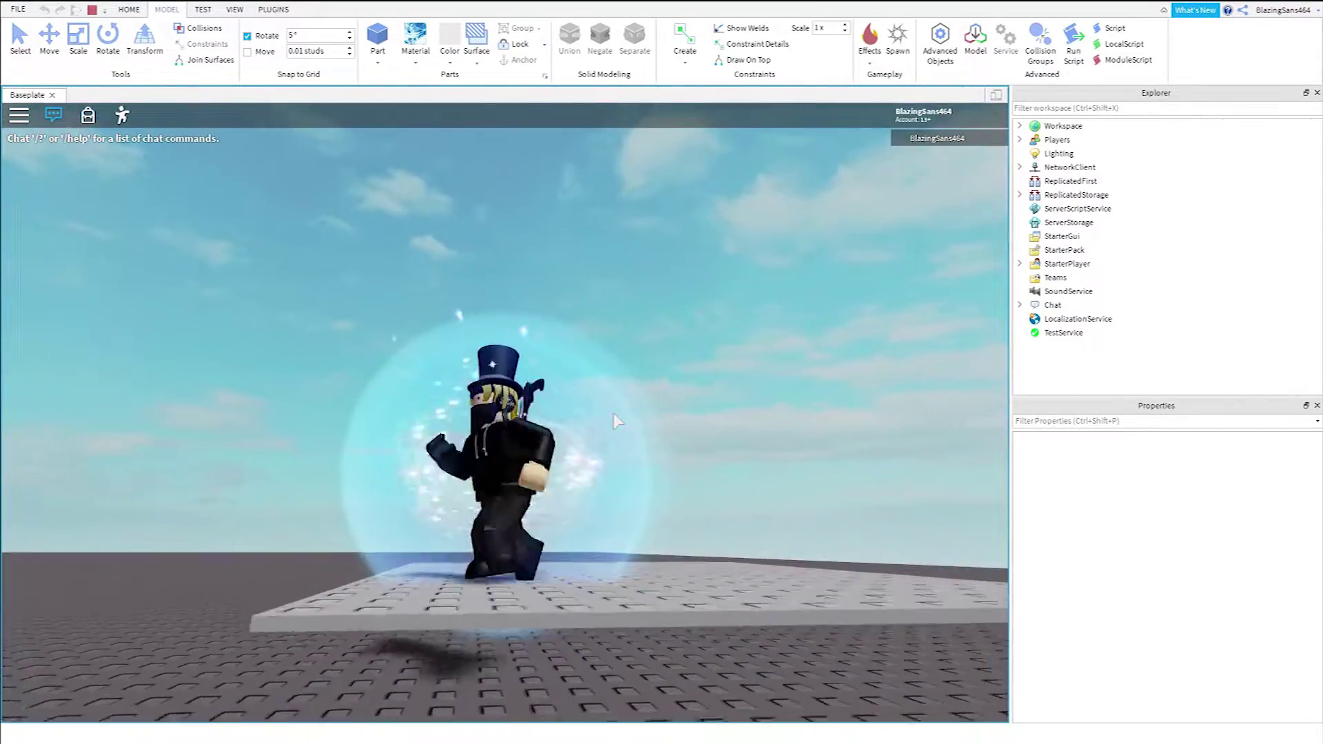
pyautogui.moveTo(613, 414); pyautogui.dragTo(613, 421, button='right')
pyautogui.press('a')
pyautogui.press('d')
pyautogui.press('a')
pyautogui.press('d')
pyautogui.press('s')
pyautogui.press('space')
pyautogui.press('d')
pyautogui.press('w')
pyautogui.press('space')
pyautogui.press('space')
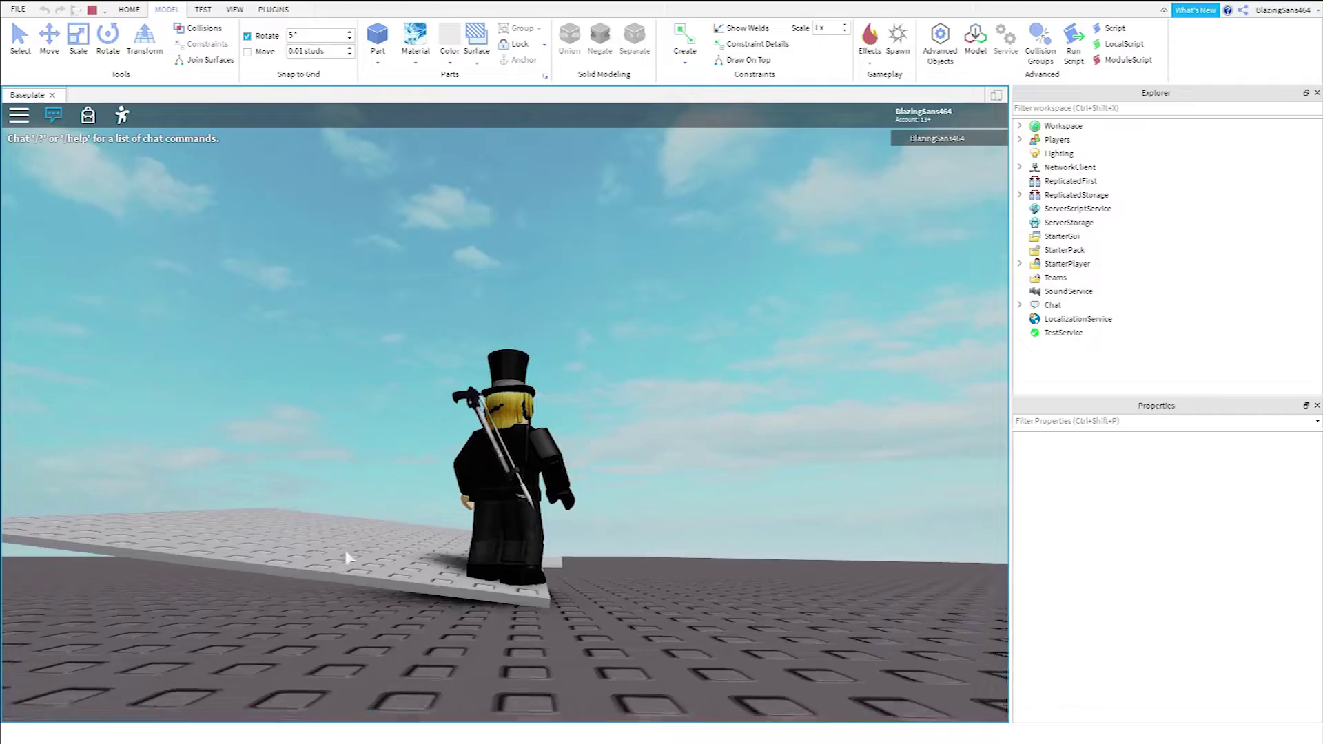
# Step: Check the platform's motion while standing and walking along its edge, and end the play test
pyautogui.moveTo(470, 541); pyautogui.dragTo(470, 541, button='right')
pyautogui.press('w')
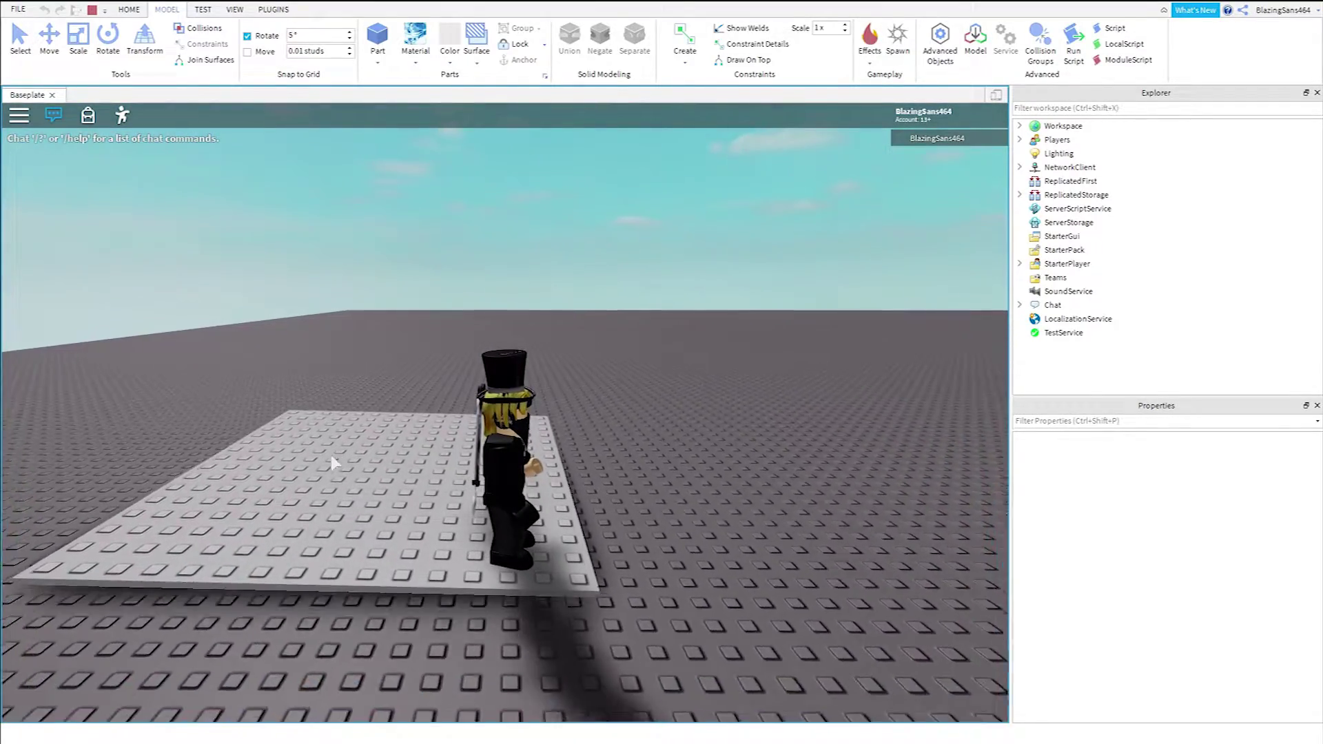
pyautogui.press('w')
pyautogui.moveTo(801, 414); pyautogui.dragTo(800, 412, button='right')
pyautogui.press('w')
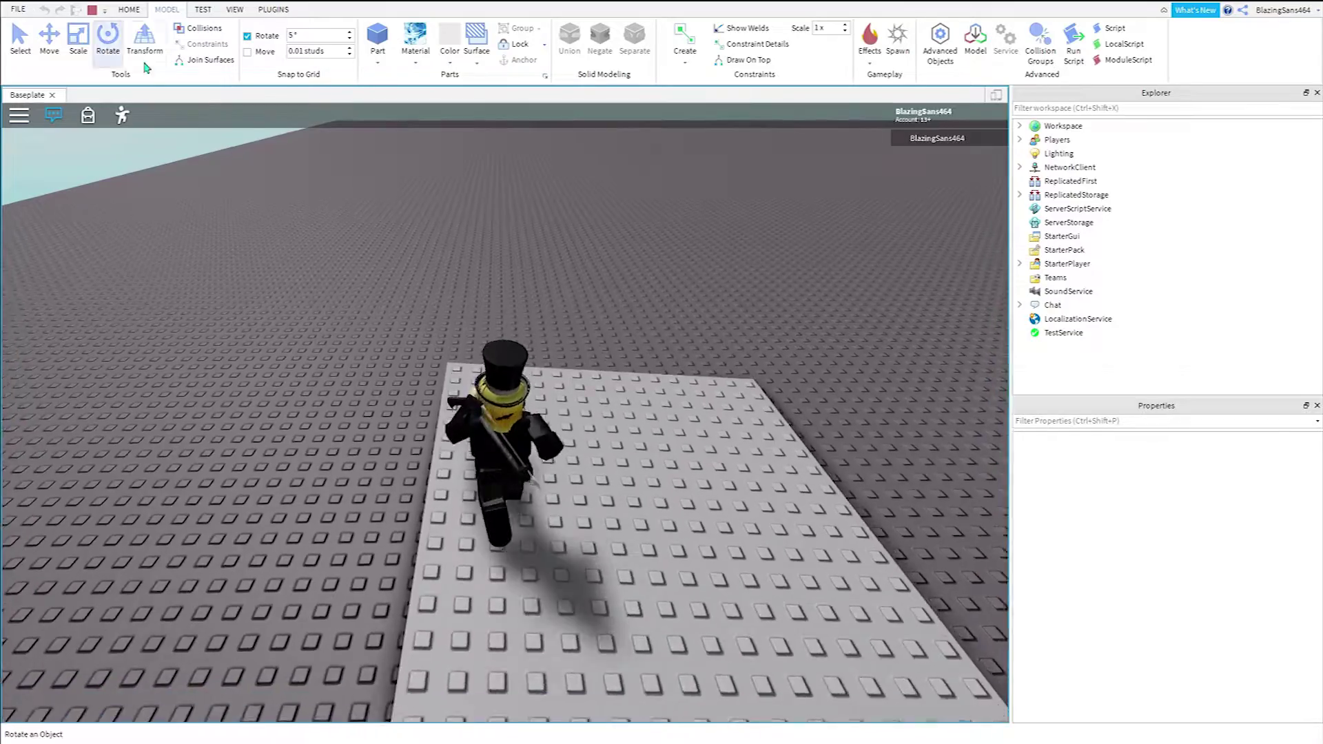
pyautogui.click(90, 11)
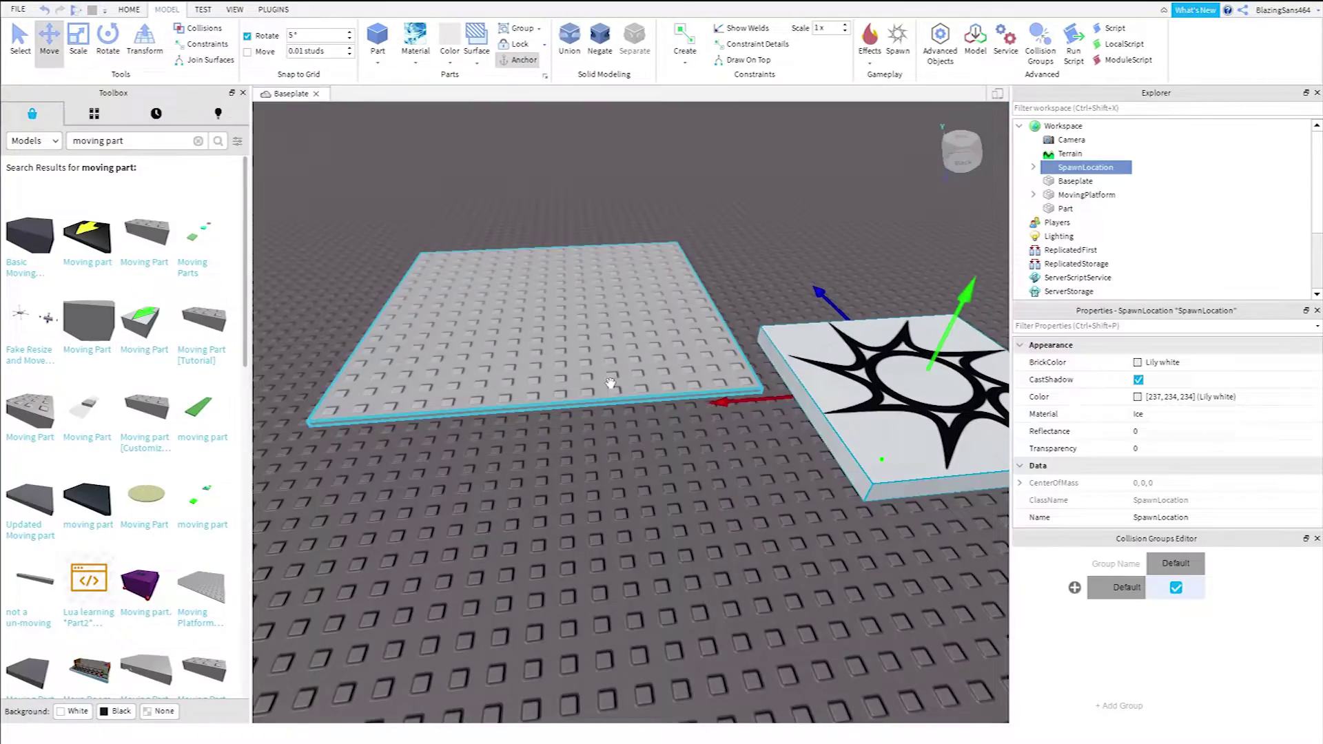
# Step: Scale the MovingPlatform part into a narrower and thicker block
pyautogui.moveTo(606, 379); pyautogui.dragTo(583, 434, button='right')
pyautogui.press('w')
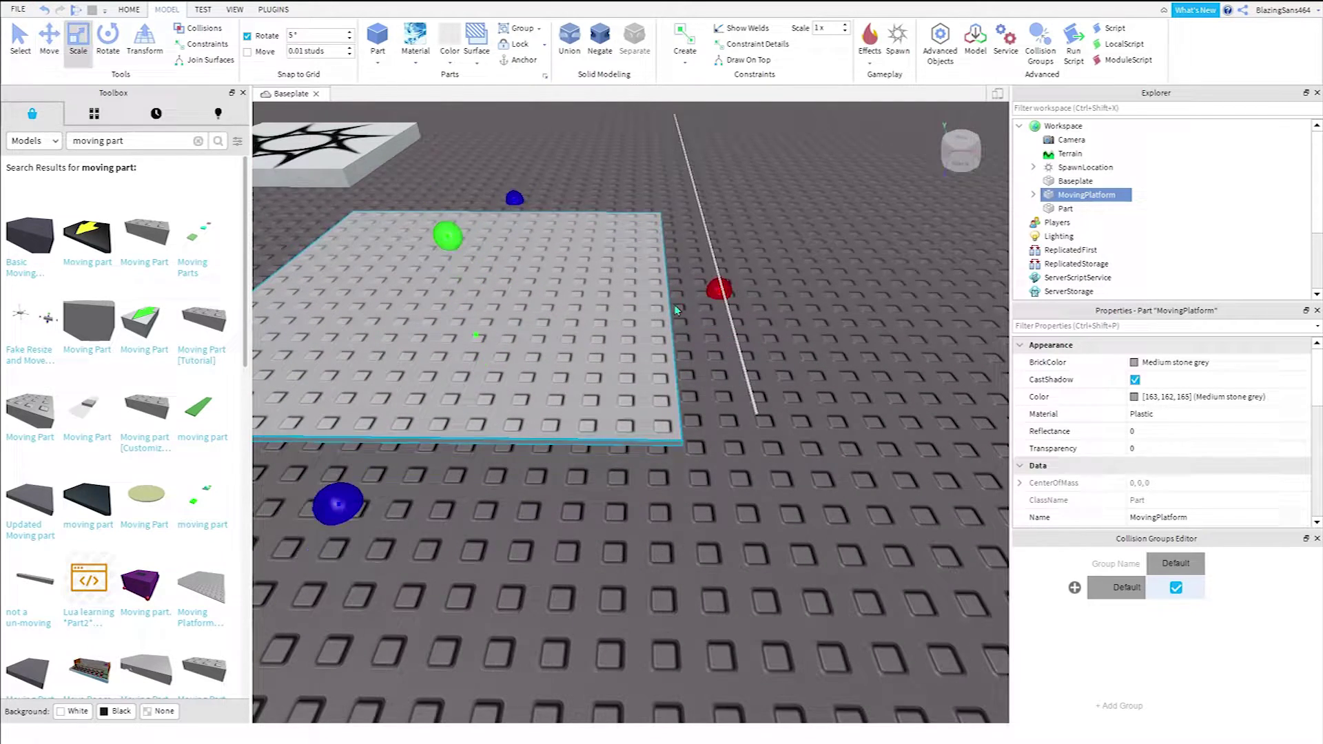
pyautogui.moveTo(677, 310); pyautogui.dragTo(675, 283, button='right')
pyautogui.press('a')
pyautogui.moveTo(444, 370); pyautogui.dragTo(526, 391)
pyautogui.press('d')
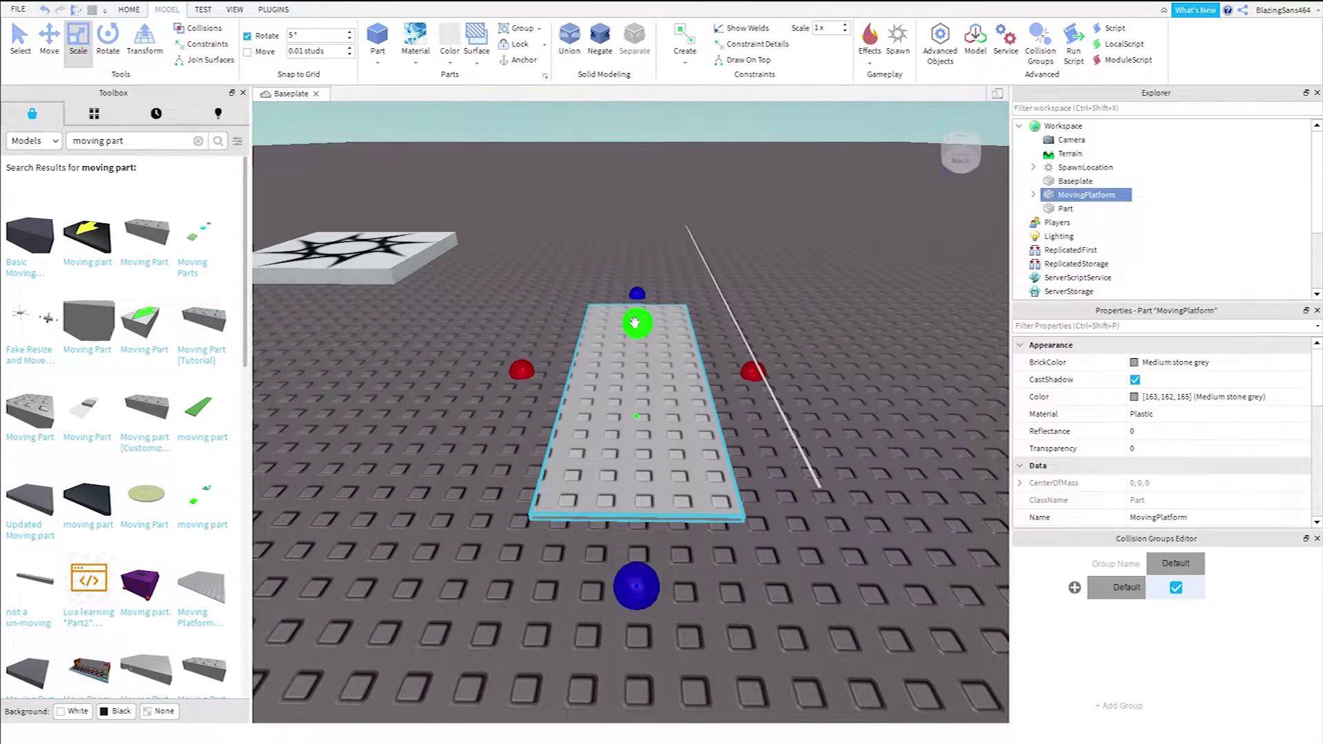
pyautogui.moveTo(635, 323); pyautogui.dragTo(656, 248)
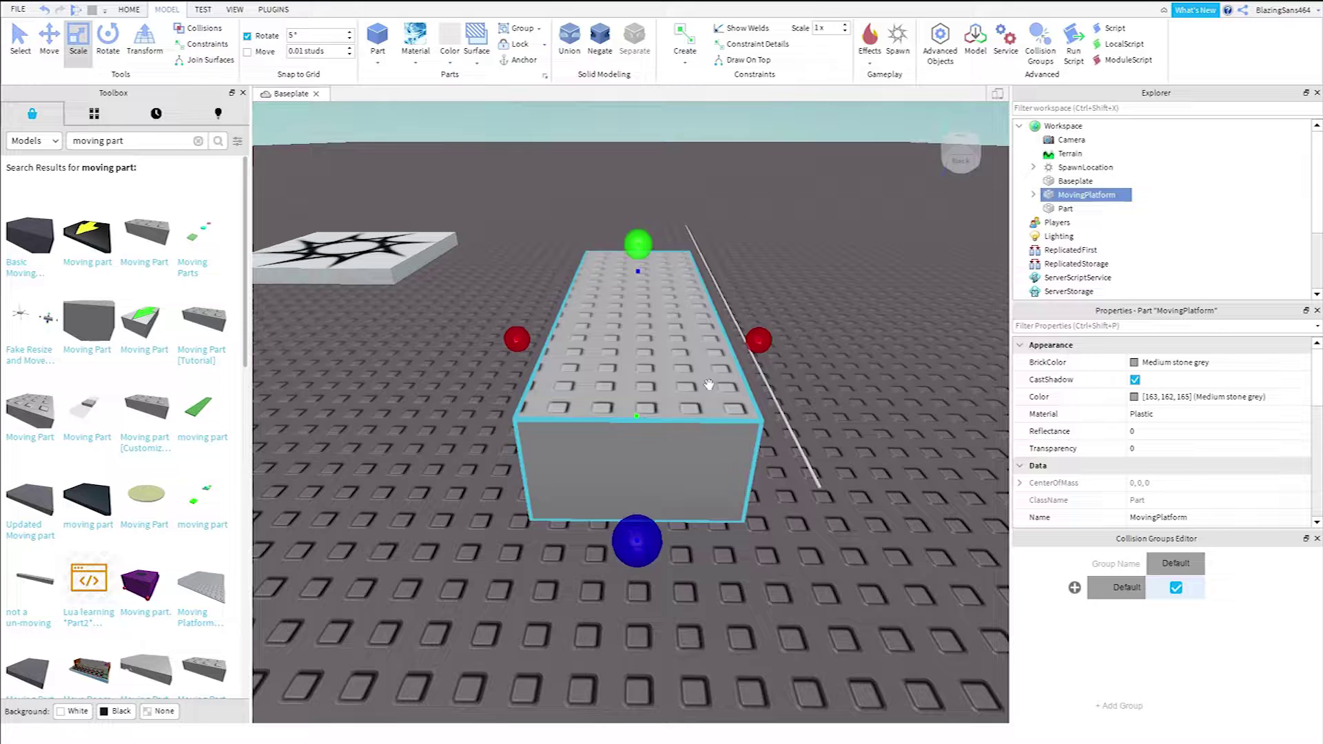
# Step: Set the MovingPlatform block's material to Concrete
pyautogui.moveTo(709, 385); pyautogui.dragTo(753, 359)
pyautogui.moveTo(717, 333); pyautogui.dragTo(624, 322, button='right')
pyautogui.press('w')
pyautogui.press('a')
pyautogui.press('w')
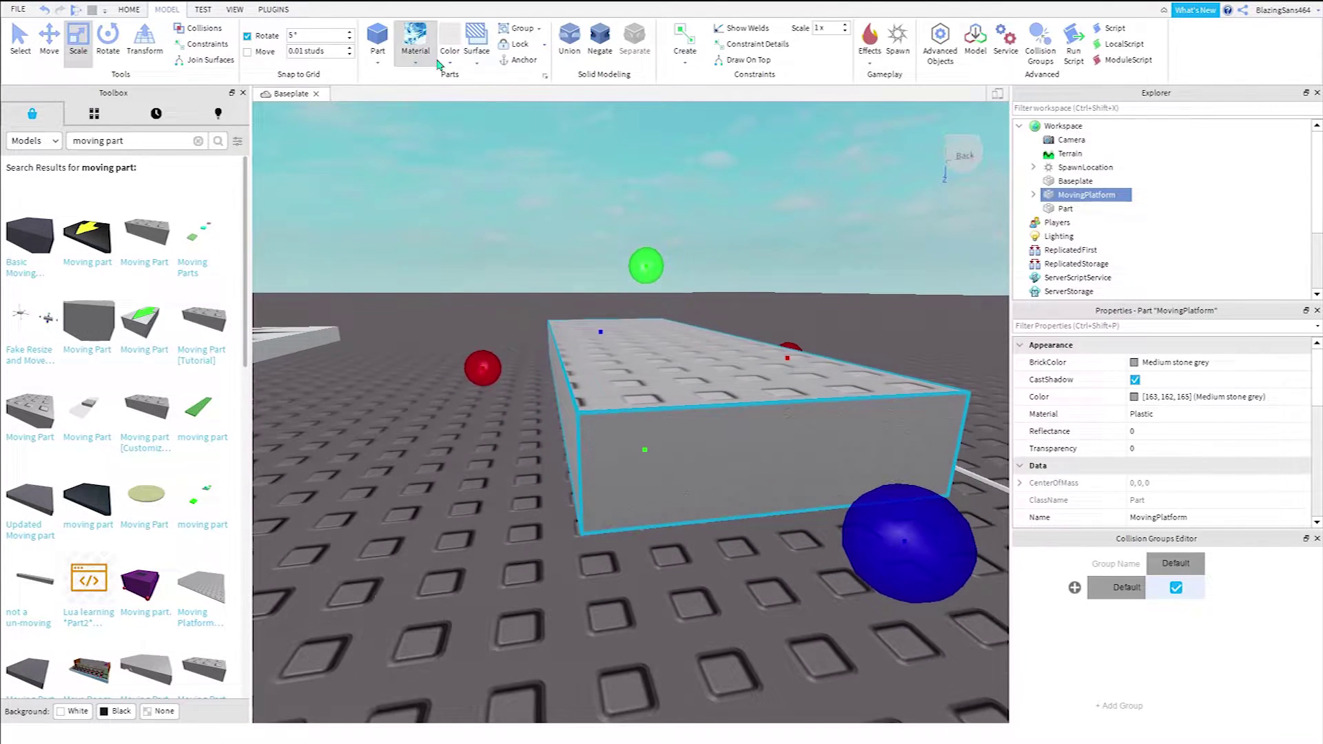
pyautogui.click(447, 65)
pyautogui.click(424, 60)
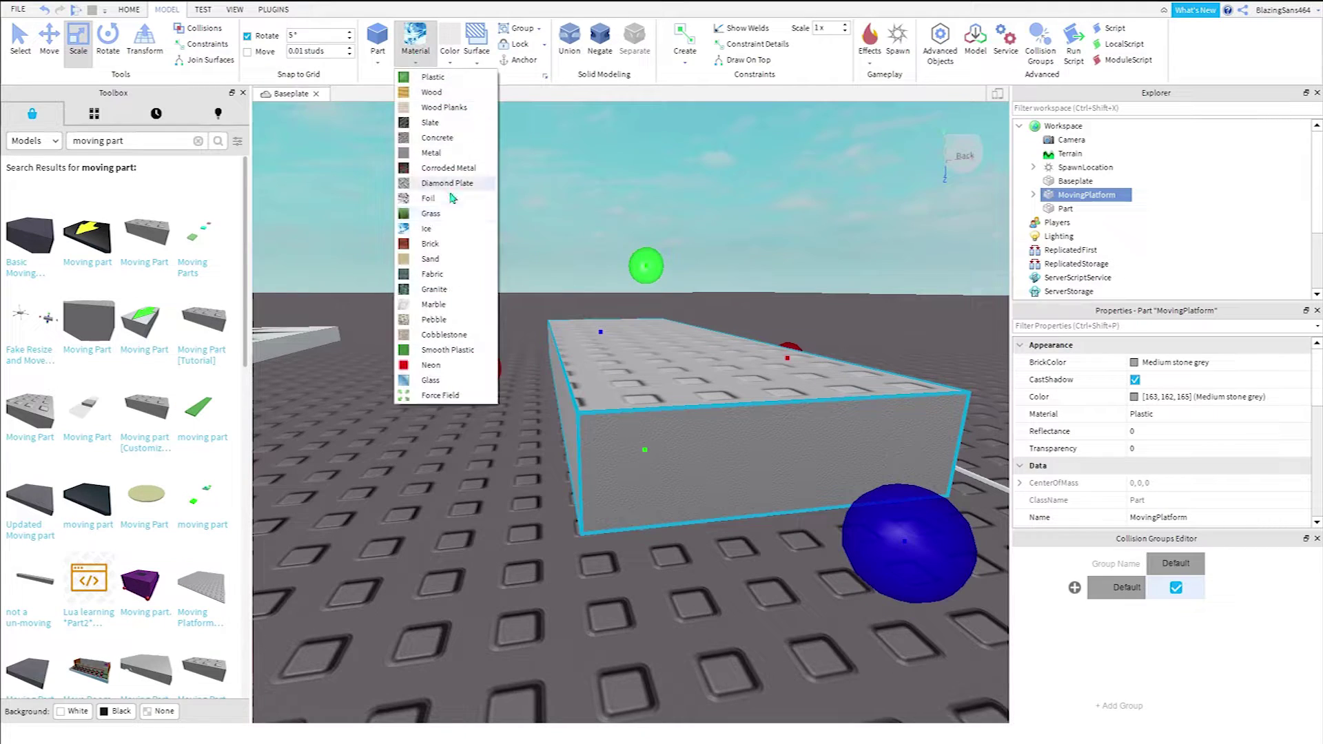
pyautogui.click(428, 140)
# Step: Switch to the Move tool and bring the thin white bar close beside the concrete platform's long side
pyautogui.press('d')
pyautogui.moveTo(745, 341); pyautogui.dragTo(694, 360, button='right')
pyautogui.click(704, 379)
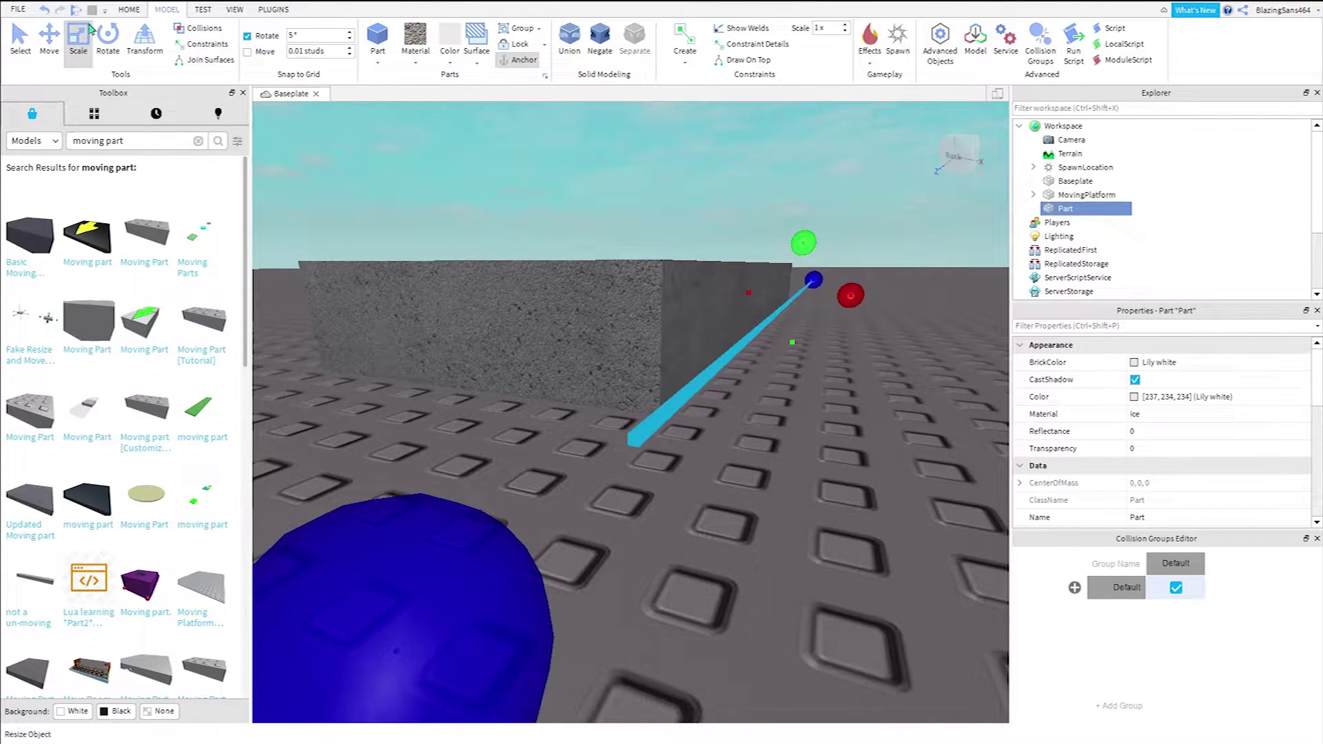
pyautogui.click(74, 43)
pyautogui.press('w')
pyautogui.moveTo(886, 433); pyautogui.dragTo(886, 437, button='right')
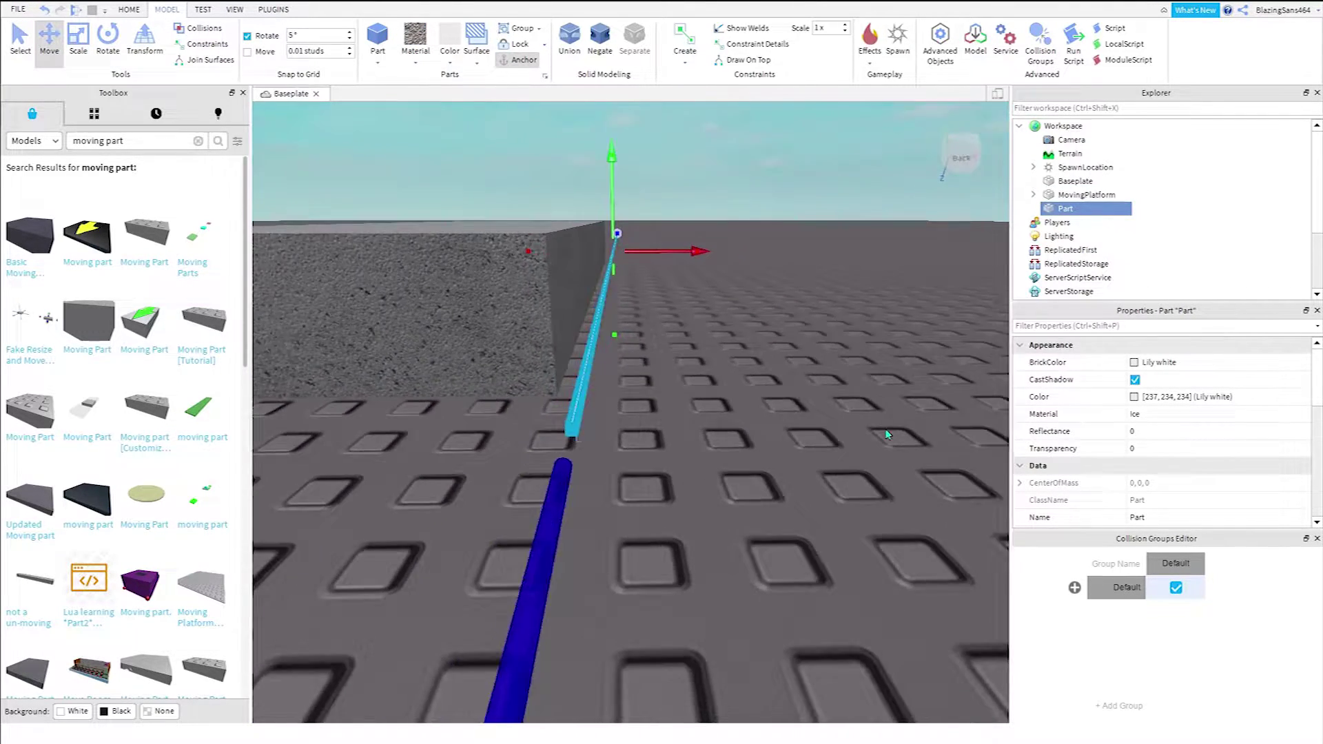
pyautogui.click(643, 413)
pyautogui.click(524, 375)
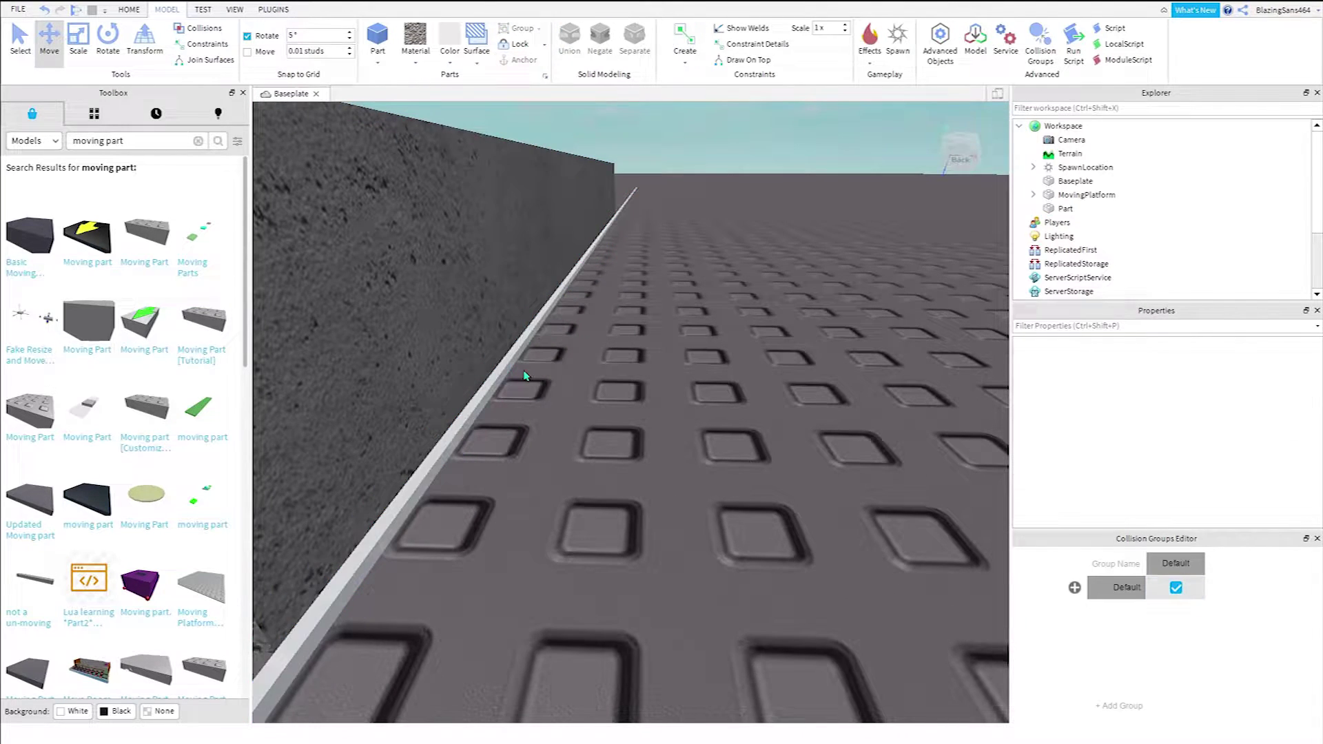
pyautogui.click(509, 366)
# Step: Close the Toolbox and enable Collisions for moving parts
pyautogui.click(129, 10)
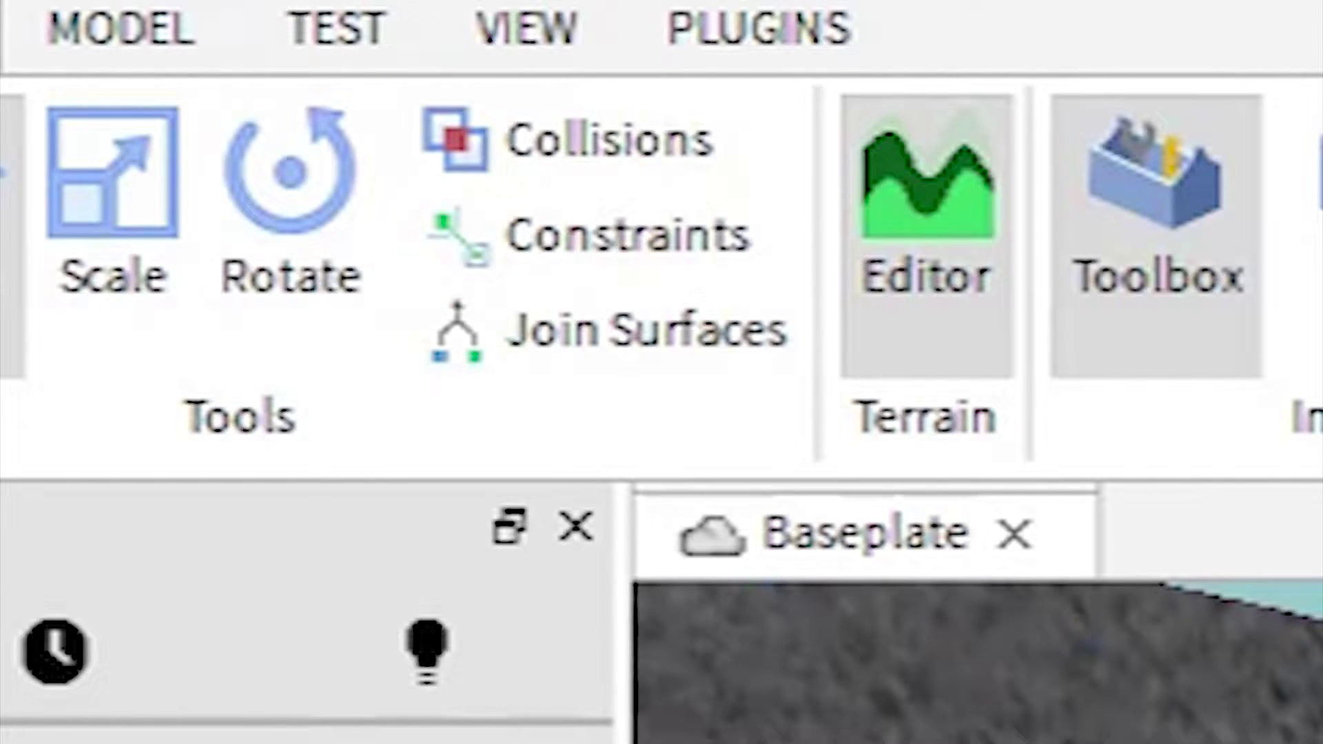
pyautogui.click(575, 545)
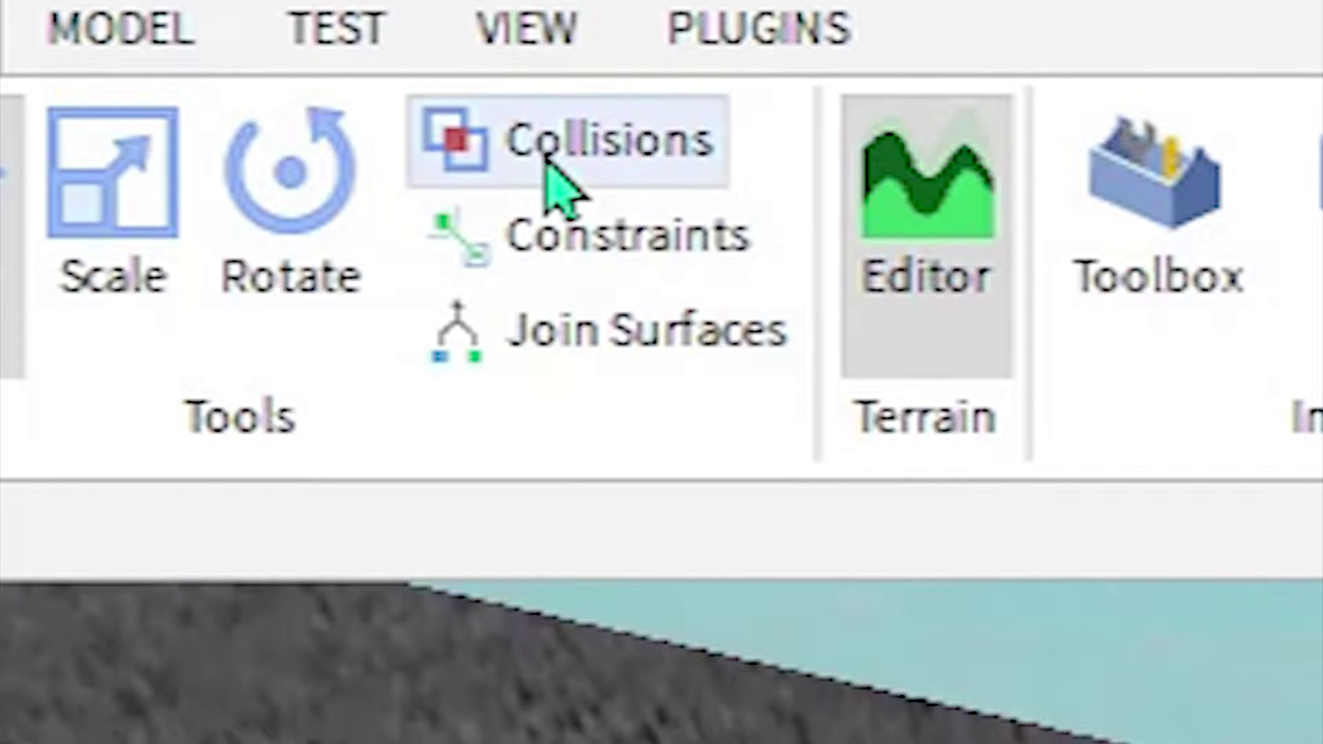
pyautogui.click(546, 163)
# Step: Move the thin white bar flush against the long side face of the concrete platform
pyautogui.click(345, 338)
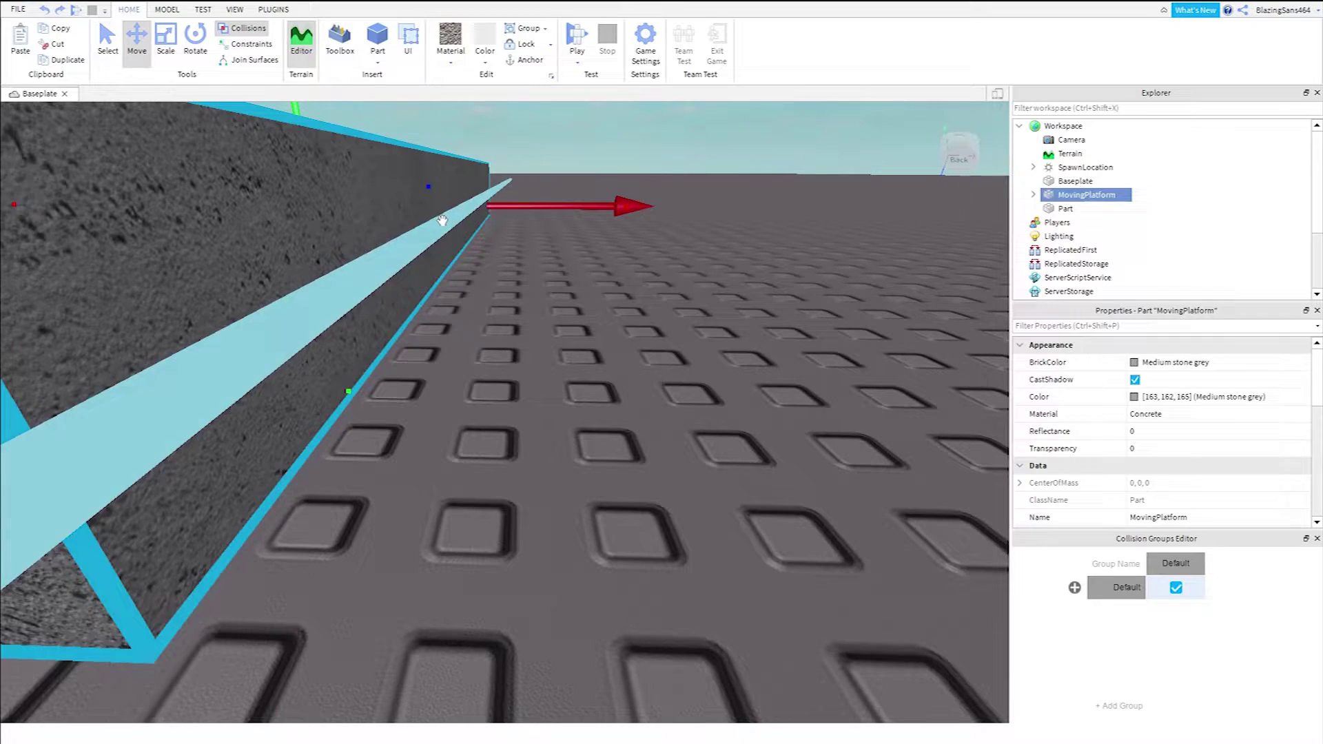
pyautogui.keyDown('ctrl'); pyautogui.click(441, 217); pyautogui.keyUp('ctrl')
pyautogui.scroll(-2, 441, 219)
pyautogui.scroll(-1, 544, 180)
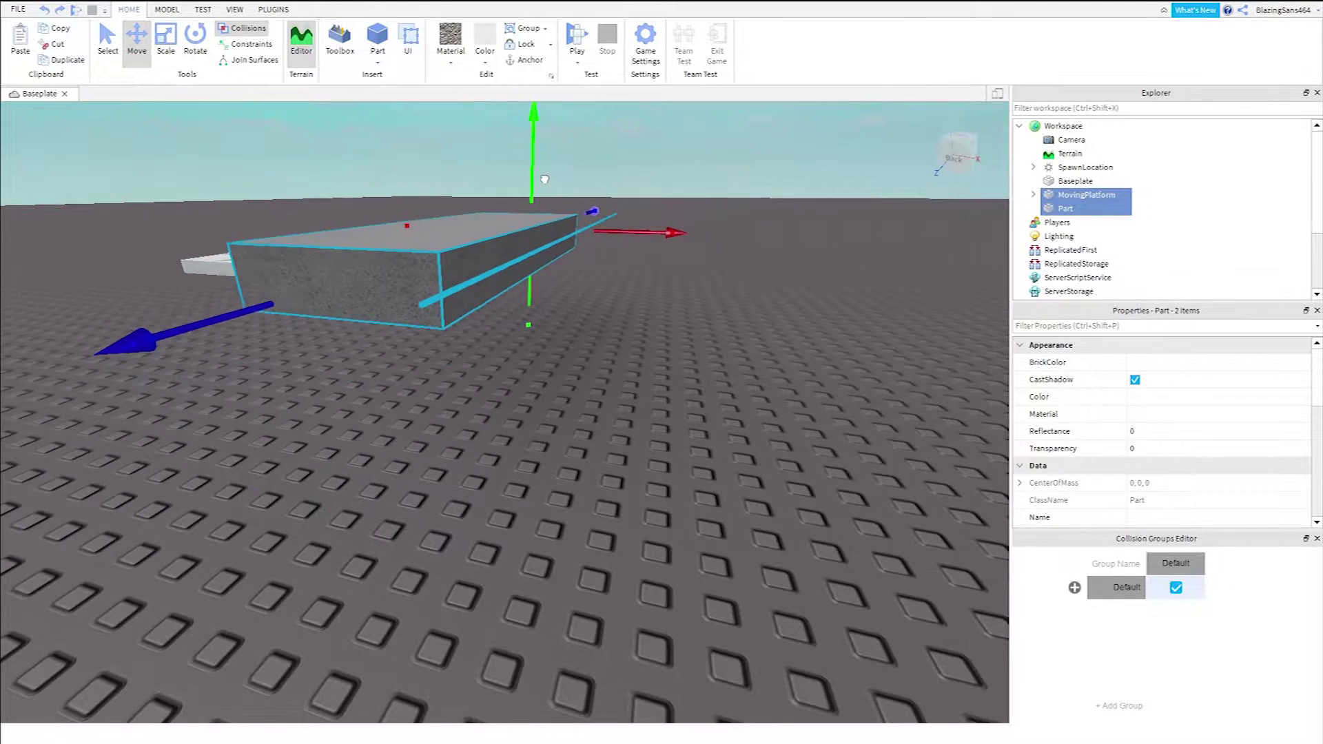
pyautogui.click(583, 335)
pyautogui.moveTo(590, 276); pyautogui.dragTo(590, 266, button='right')
pyautogui.scroll(3, 592, 266)
pyautogui.press('e')
pyautogui.click(615, 272)
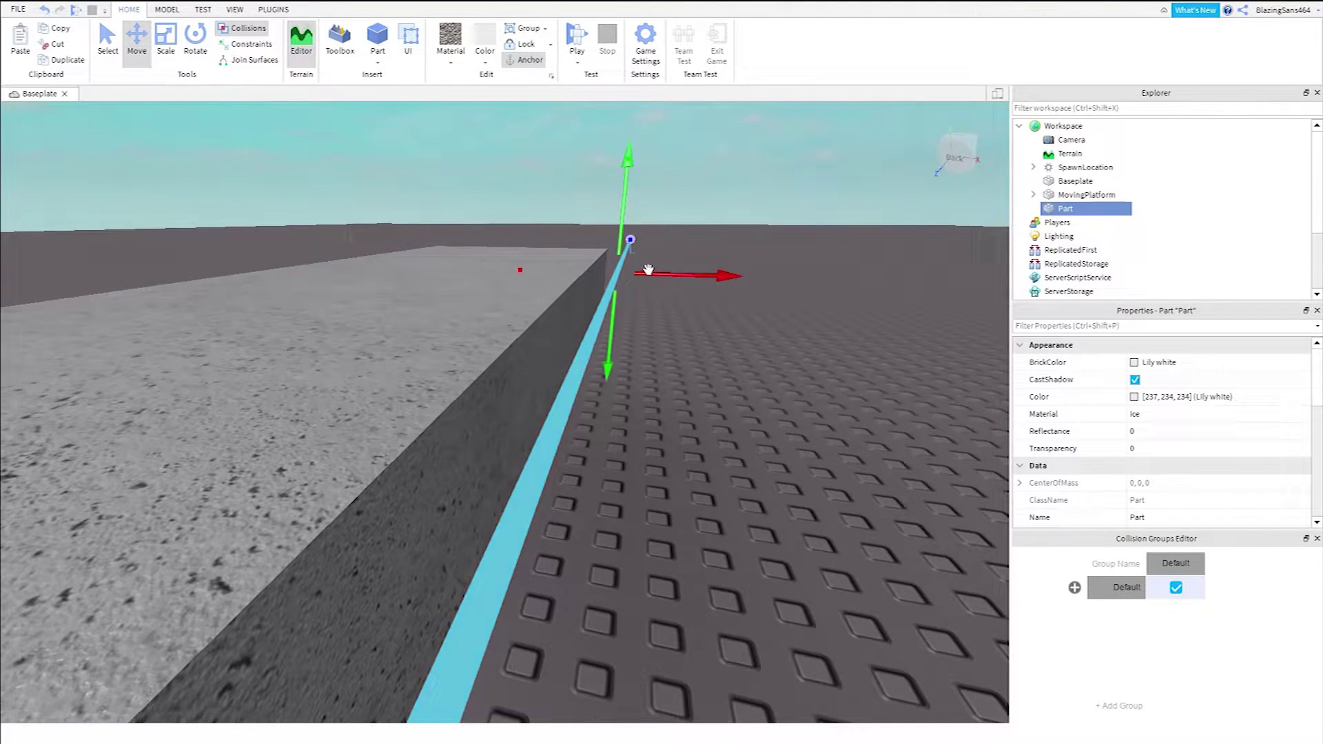
pyautogui.moveTo(649, 269); pyautogui.dragTo(634, 273)
# Step: Duplicate the bar for the platform's upper and lower edges on the same side, tucking the lower copy beneath the block
pyautogui.moveTo(590, 280); pyautogui.dragTo(546, 234, button='right')
pyautogui.scroll(-2, 547, 233)
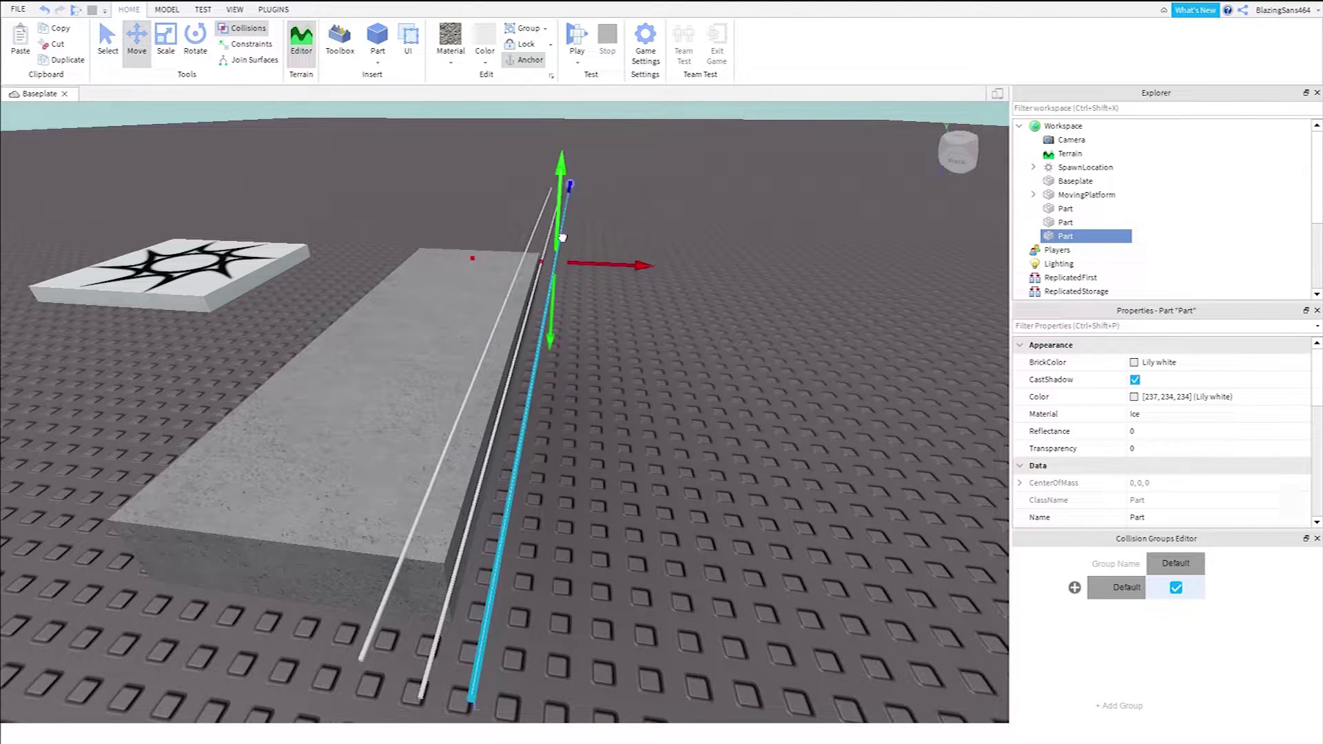
pyautogui.press('w')
pyautogui.moveTo(569, 270); pyautogui.dragTo(570, 268, button='right')
pyautogui.press('e')
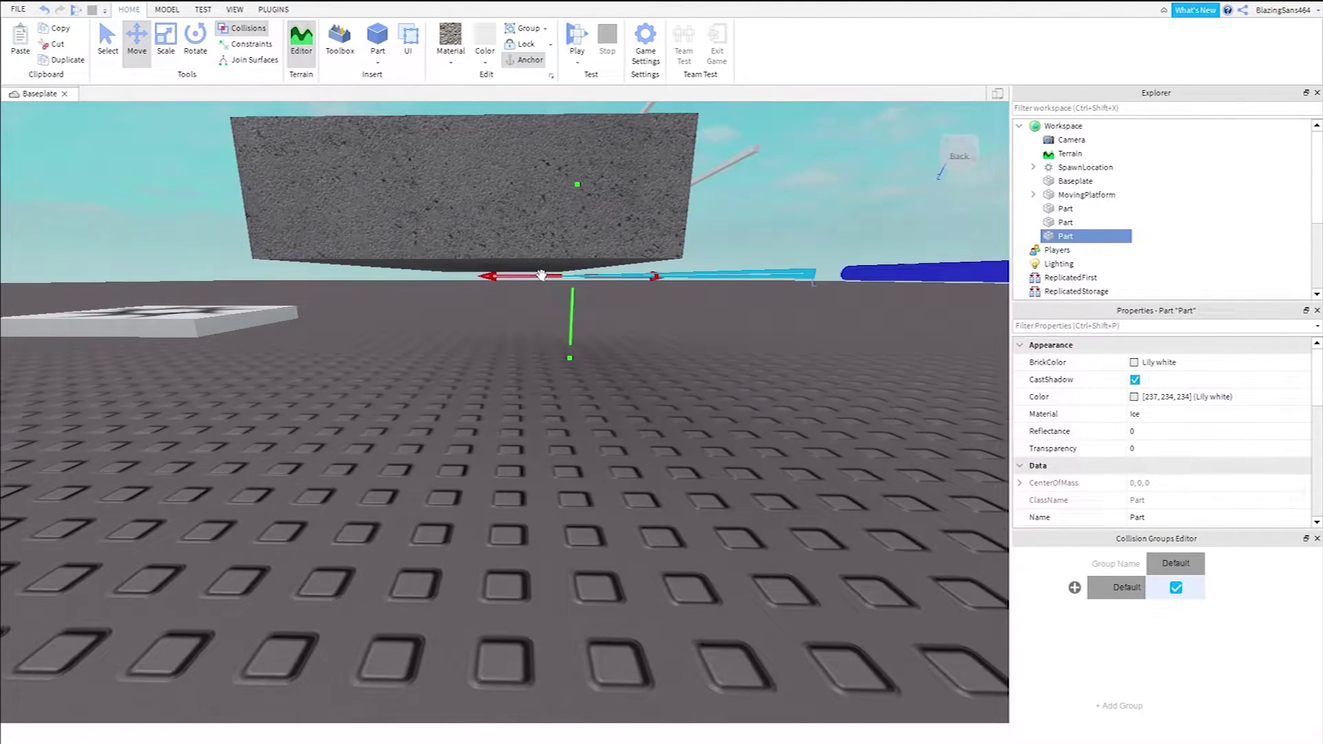
pyautogui.moveTo(557, 321); pyautogui.dragTo(555, 275)
pyautogui.moveTo(556, 275); pyautogui.dragTo(555, 278, button='right')
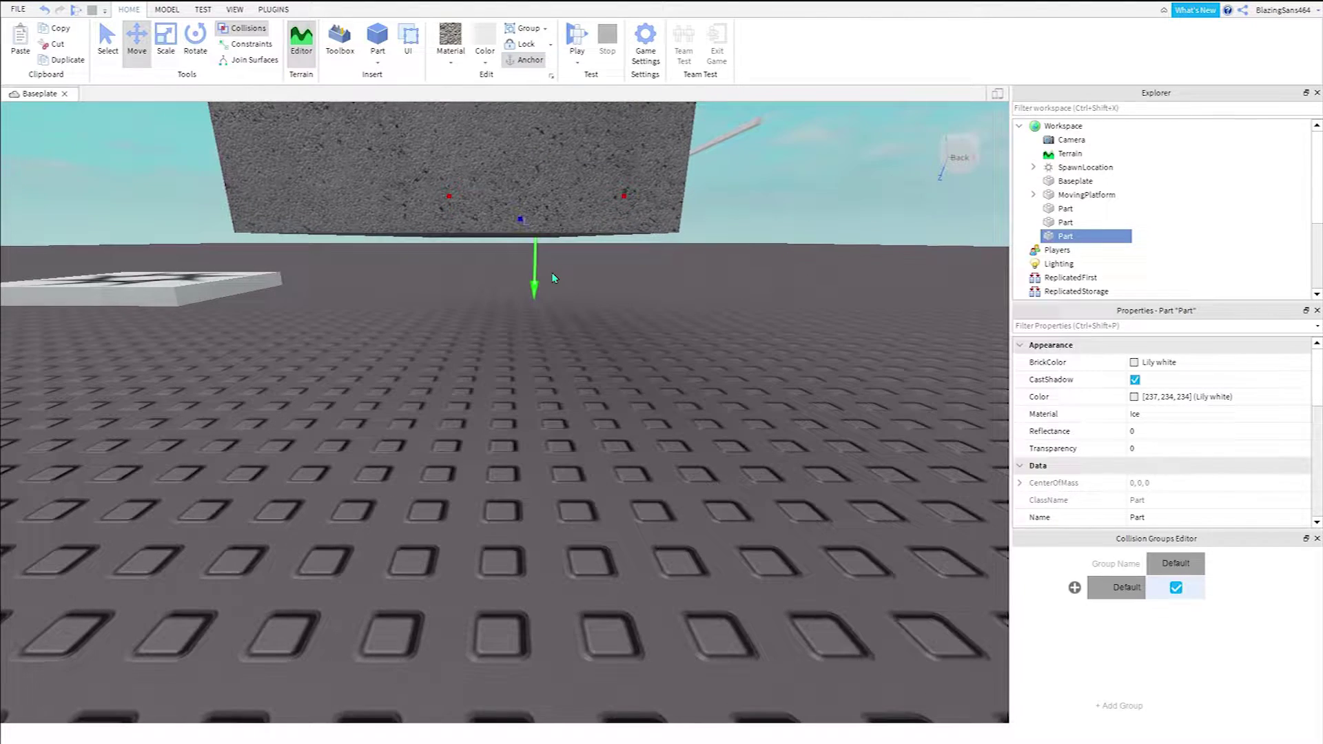
pyautogui.moveTo(552, 302); pyautogui.dragTo(554, 307)
# Step: Duplicate the upper bar and place the copy along the platform's opposite top edge
pyautogui.press('e')
pyautogui.moveTo(557, 303); pyautogui.dragTo(709, 301, button='right')
pyautogui.press('d')
pyautogui.click(747, 327)
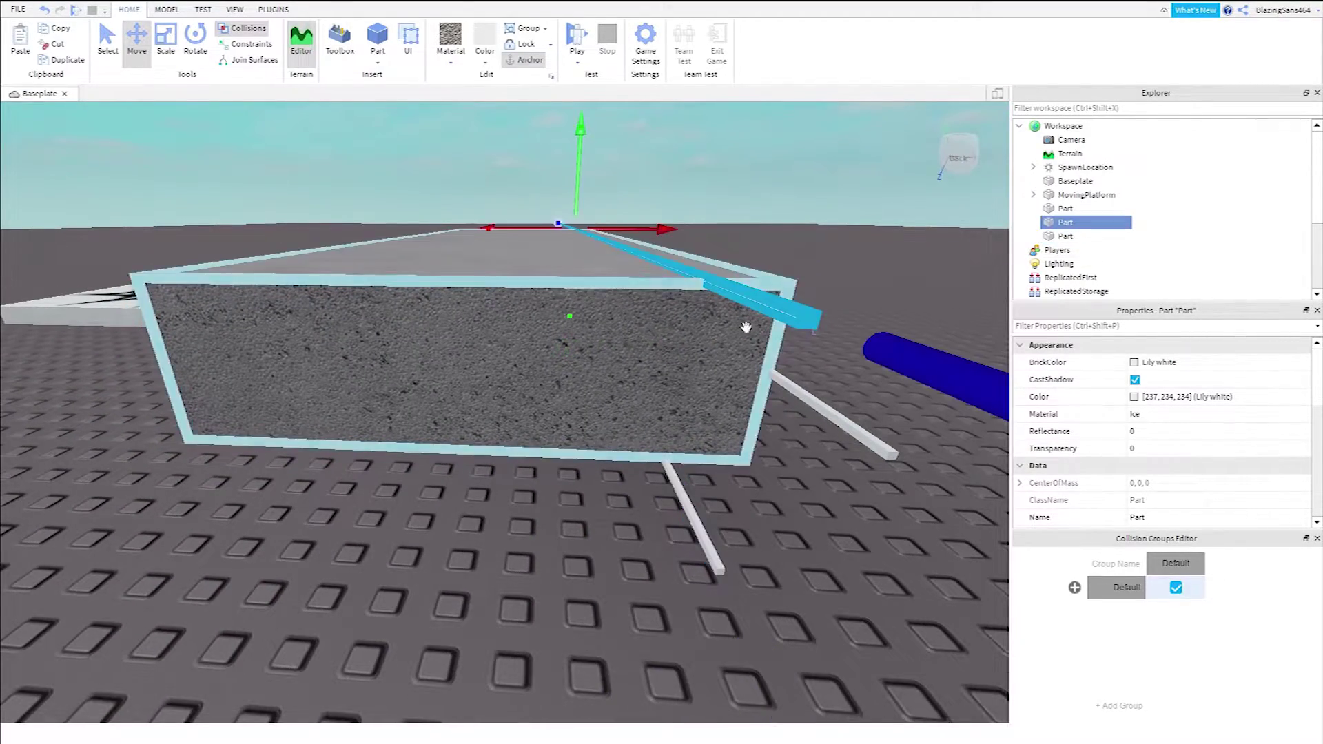
pyautogui.hotkey('ctrl', 'd')
pyautogui.moveTo(520, 233)
pyautogui.mouseDown()
pyautogui.moveTo(496, 231)
pyautogui.moveTo(526, 245)
pyautogui.mouseUp()
pyautogui.press('a')
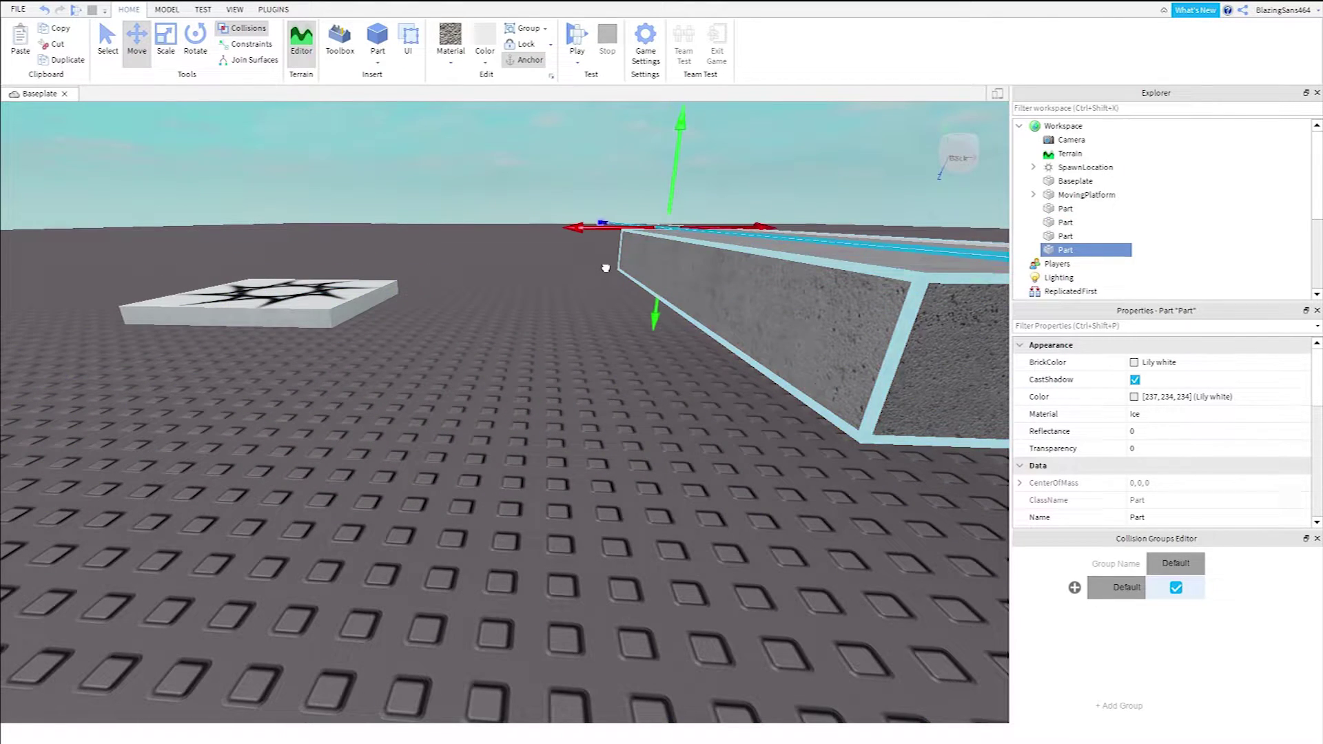
pyautogui.moveTo(660, 277); pyautogui.dragTo(658, 353, button='right')
pyautogui.press('d')
pyautogui.moveTo(571, 231); pyautogui.dragTo(588, 229)
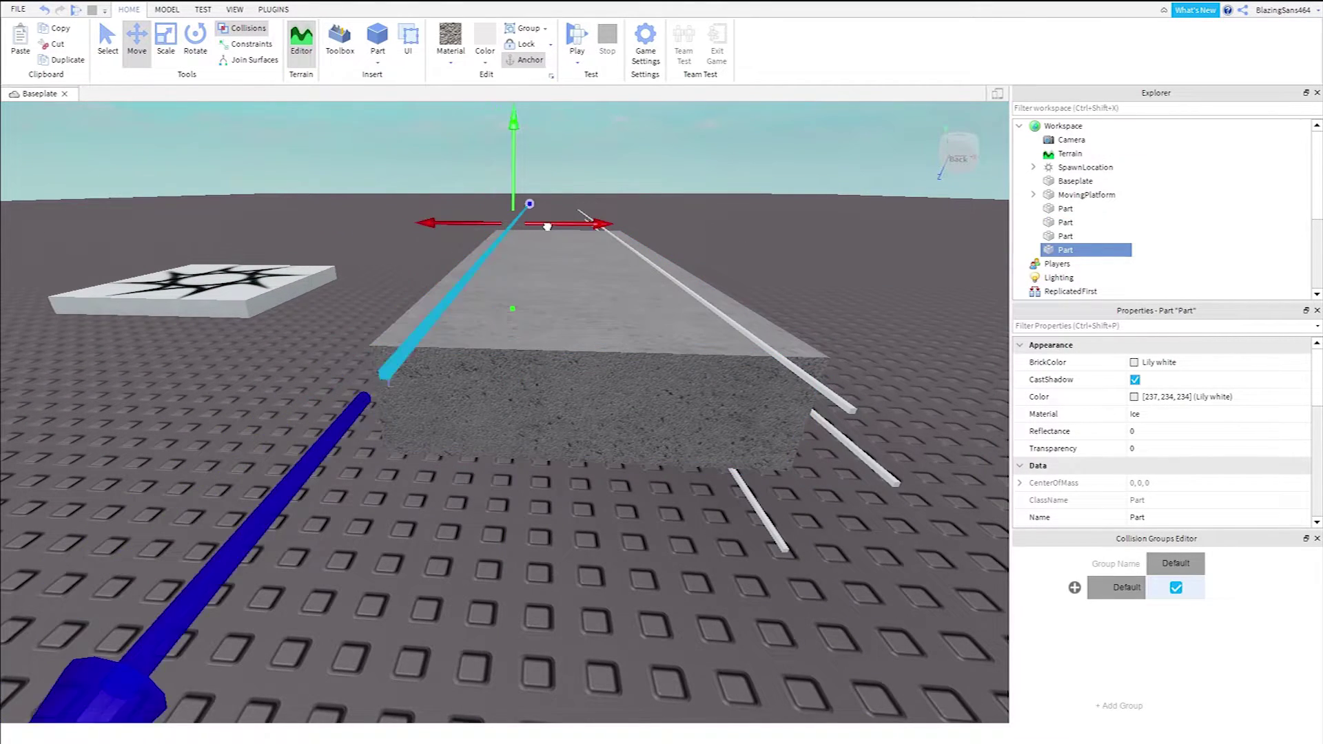
pyautogui.moveTo(512, 126); pyautogui.dragTo(509, 185)
# Step: Duplicate the side bar and the lower bar and place the copies at the platform's opposite side and bottom edge
pyautogui.click(857, 449)
pyautogui.hotkey('ctrl', 'd')
pyautogui.press('a')
pyautogui.moveTo(709, 246); pyautogui.dragTo(610, 231)
pyautogui.moveTo(605, 277); pyautogui.dragTo(603, 309)
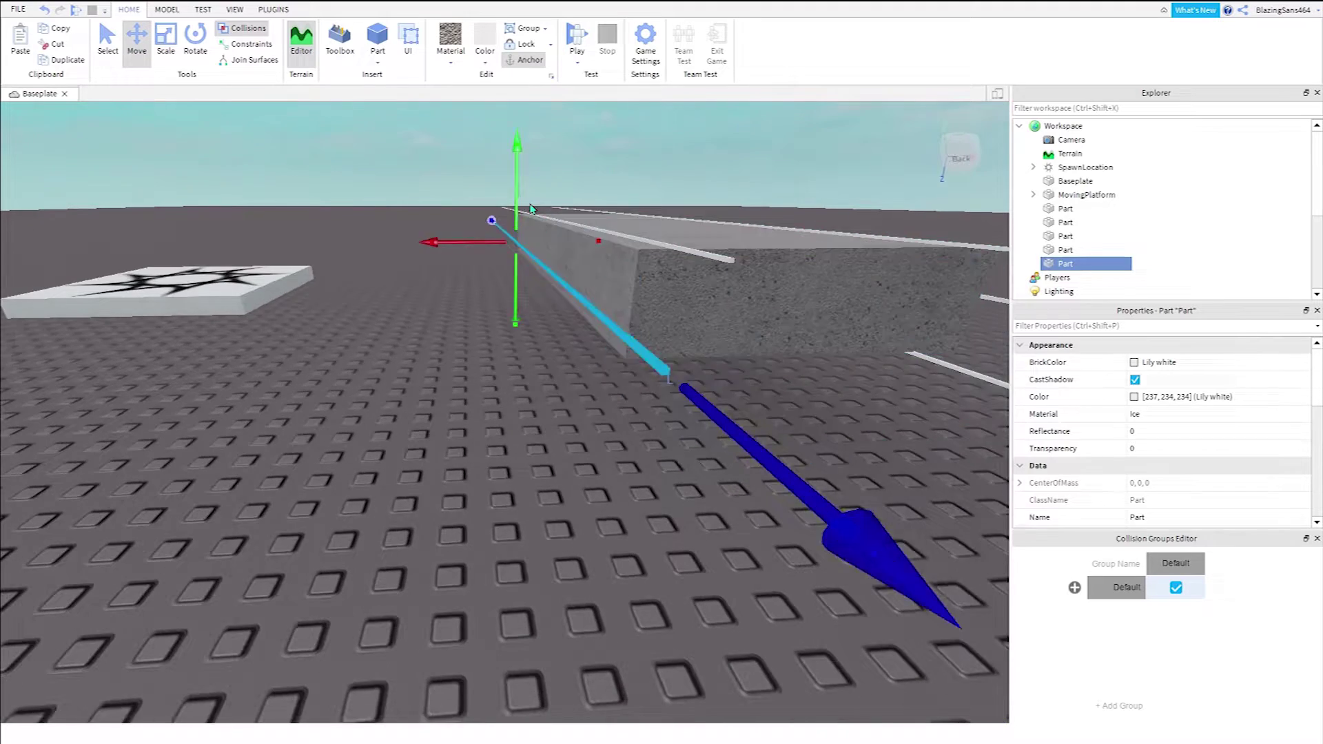
pyautogui.press('d')
pyautogui.click(785, 372)
pyautogui.moveTo(466, 277); pyautogui.dragTo(418, 276, button='right')
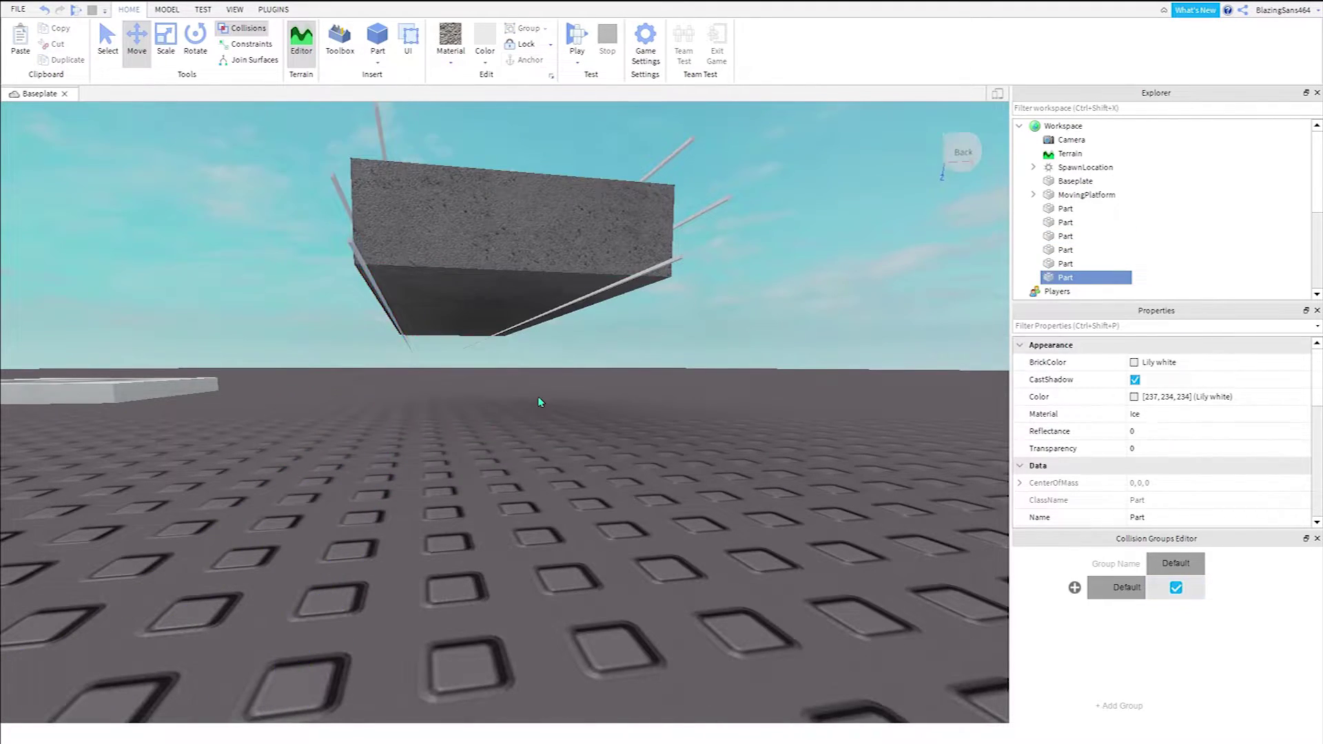
pyautogui.click(541, 402)
# Step: Extend the six bars into long rails reaching well beyond the platform and start a play test
pyautogui.press('s')
pyautogui.moveTo(541, 402); pyautogui.dragTo(547, 402, button='right')
pyautogui.press('d')
pyautogui.press('w')
pyautogui.press('a')
pyautogui.press('a')
pyautogui.press('w')
pyautogui.press('d')
pyautogui.press('s')
pyautogui.press('s')
pyautogui.press('a')
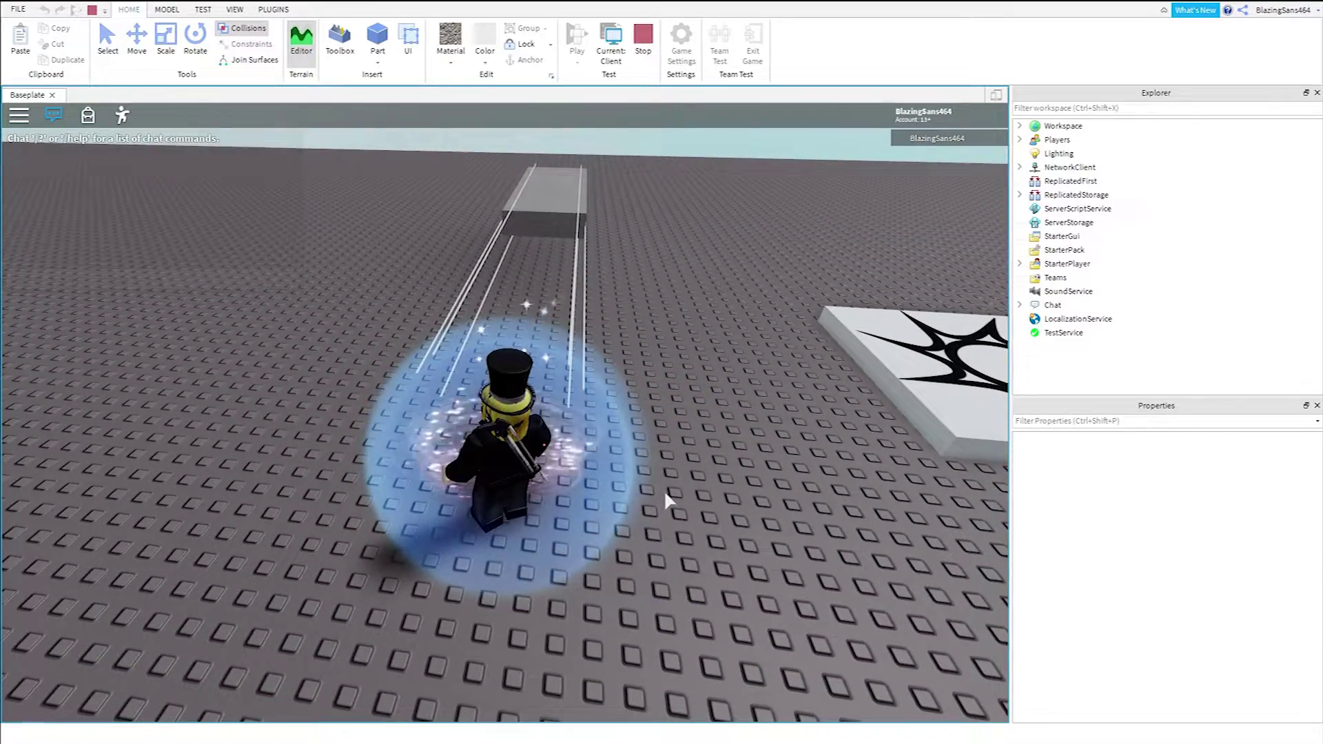
# Step: Walk the character around the rails and the spawn pad to check how the platform travels between them
pyautogui.press('s')
pyautogui.press('w')
pyautogui.press('a')
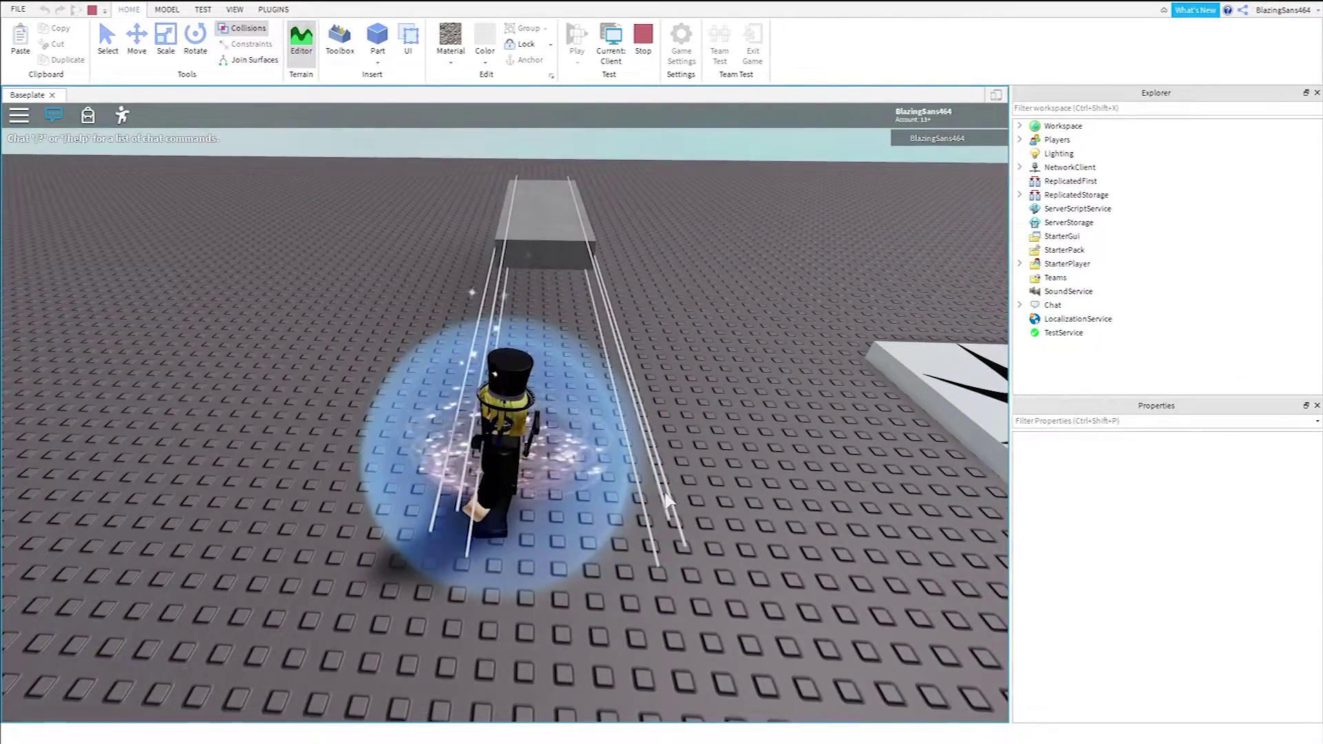
pyautogui.press('d')
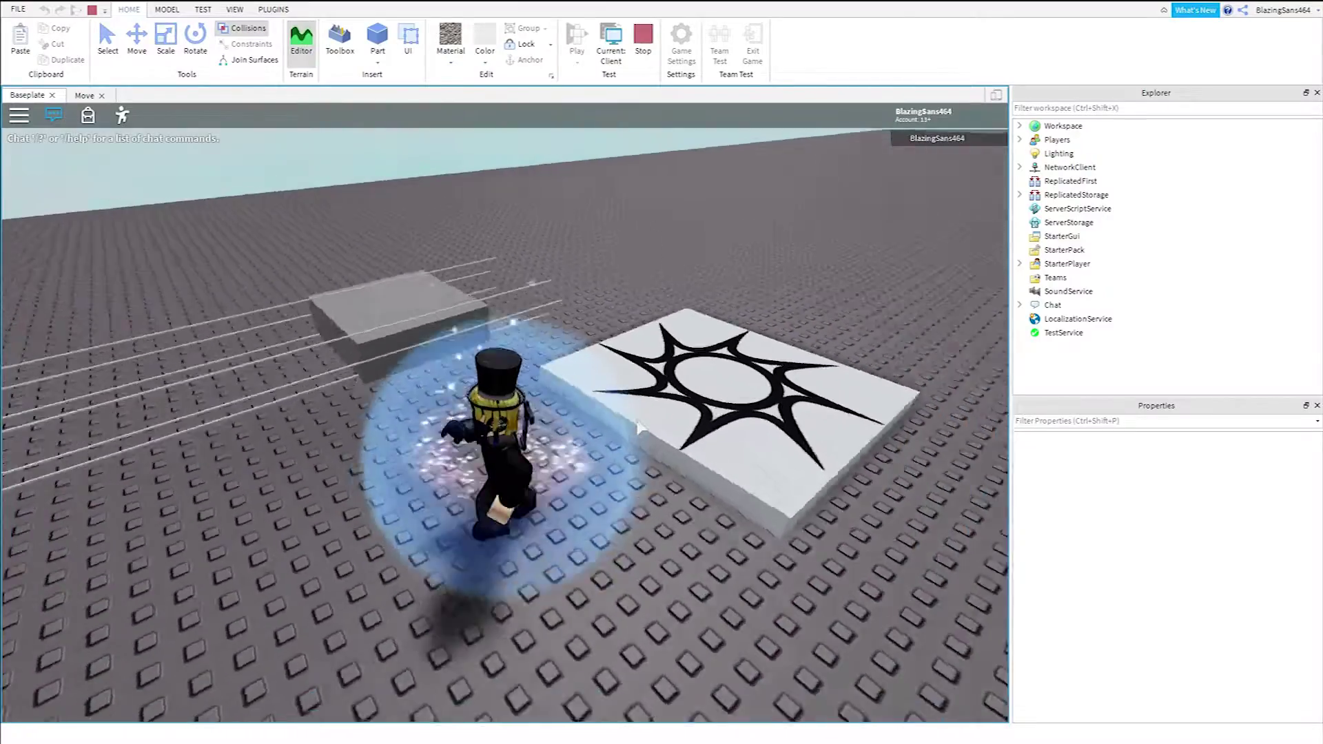
pyautogui.press('d')
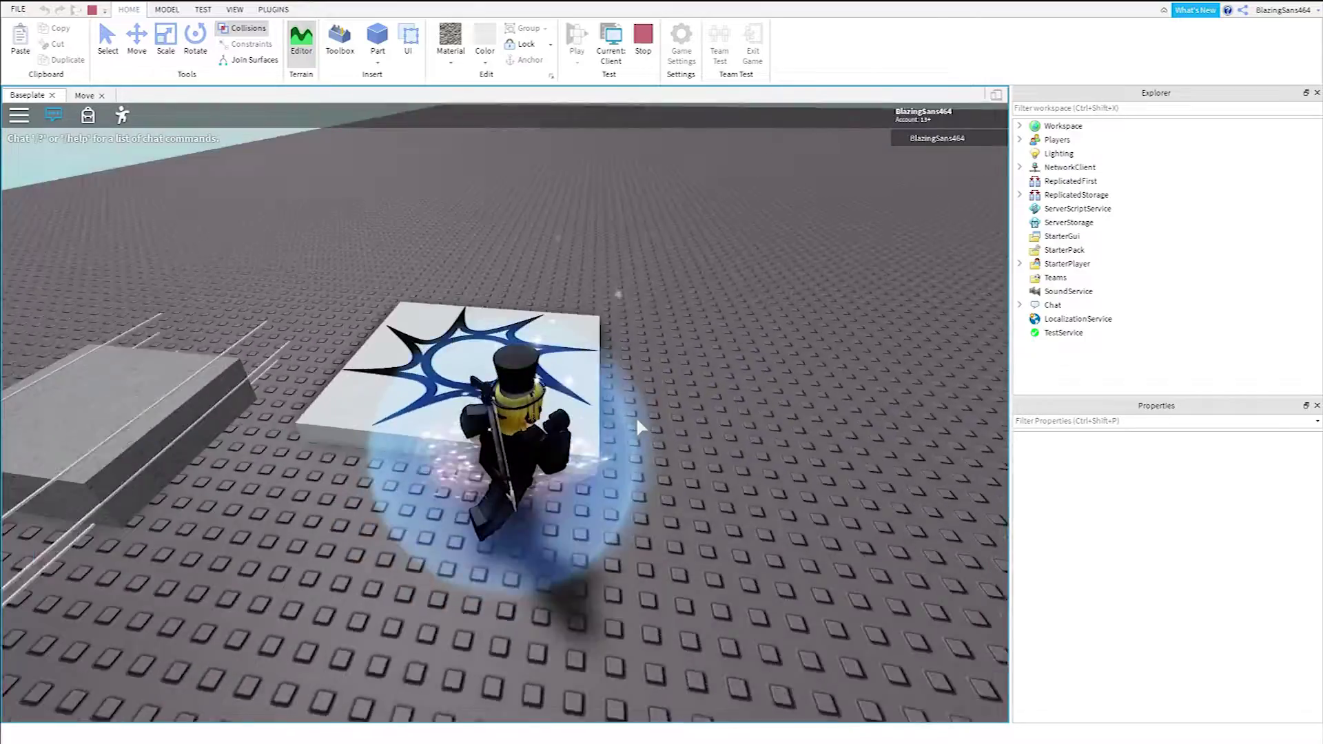
pyautogui.press('w')
pyautogui.press('d')
pyautogui.press('w')
pyautogui.moveTo(638, 420); pyautogui.dragTo(637, 420, button='right')
pyautogui.press('a')
pyautogui.press('s')
pyautogui.press('w')
pyautogui.moveTo(597, 255); pyautogui.dragTo(598, 254, button='right')
pyautogui.press('w')
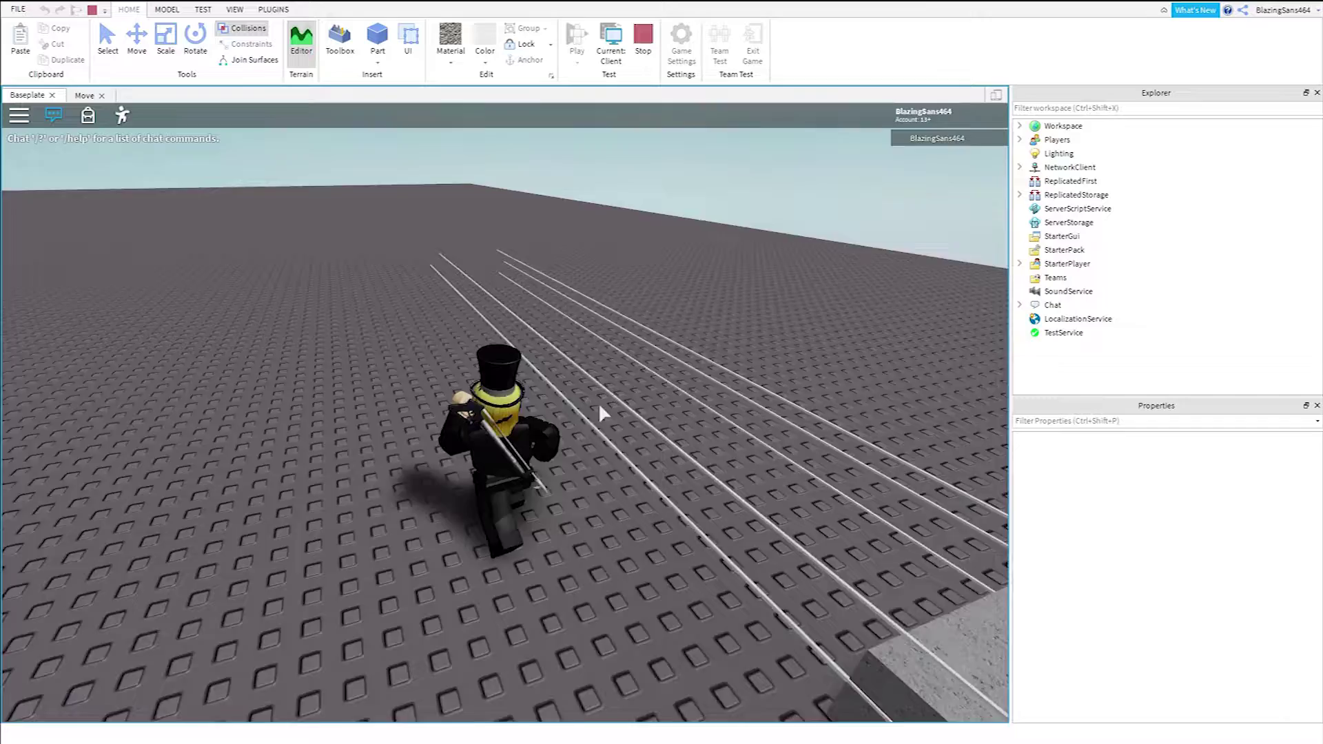
# Step: Run and jump the character onto the moving platform, check the ride along the rails, and end the play test
pyautogui.moveTo(582, 374); pyautogui.dragTo(583, 374, button='right')
pyautogui.moveTo(540, 326); pyautogui.dragTo(518, 248, button='right')
pyautogui.press('w')
pyautogui.press('w')
pyautogui.press('space')
pyautogui.press('w')
pyautogui.press('space')
pyautogui.press('a')
pyautogui.moveTo(508, 531); pyautogui.dragTo(509, 539, button='right')
pyautogui.press('w')
pyautogui.press('space')
pyautogui.press('space')
pyautogui.press('space')
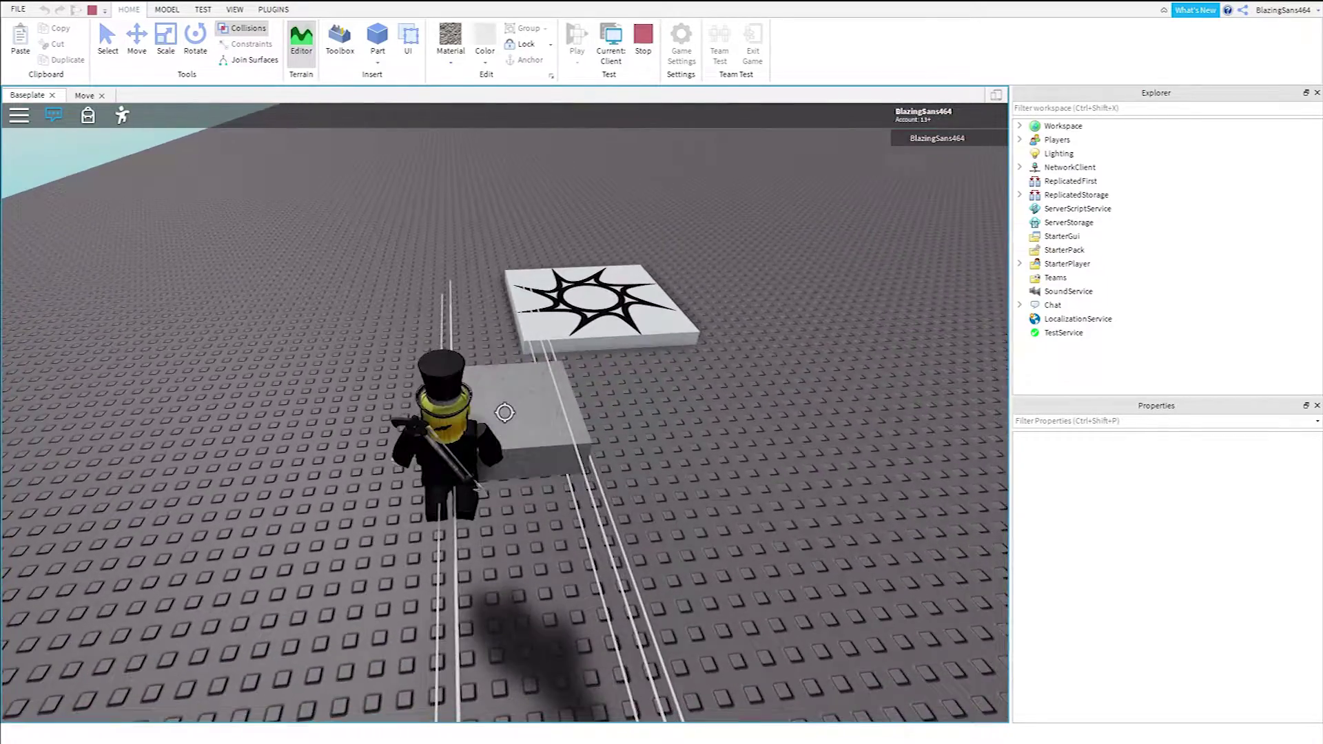
pyautogui.hotkey('shift', 'F5')
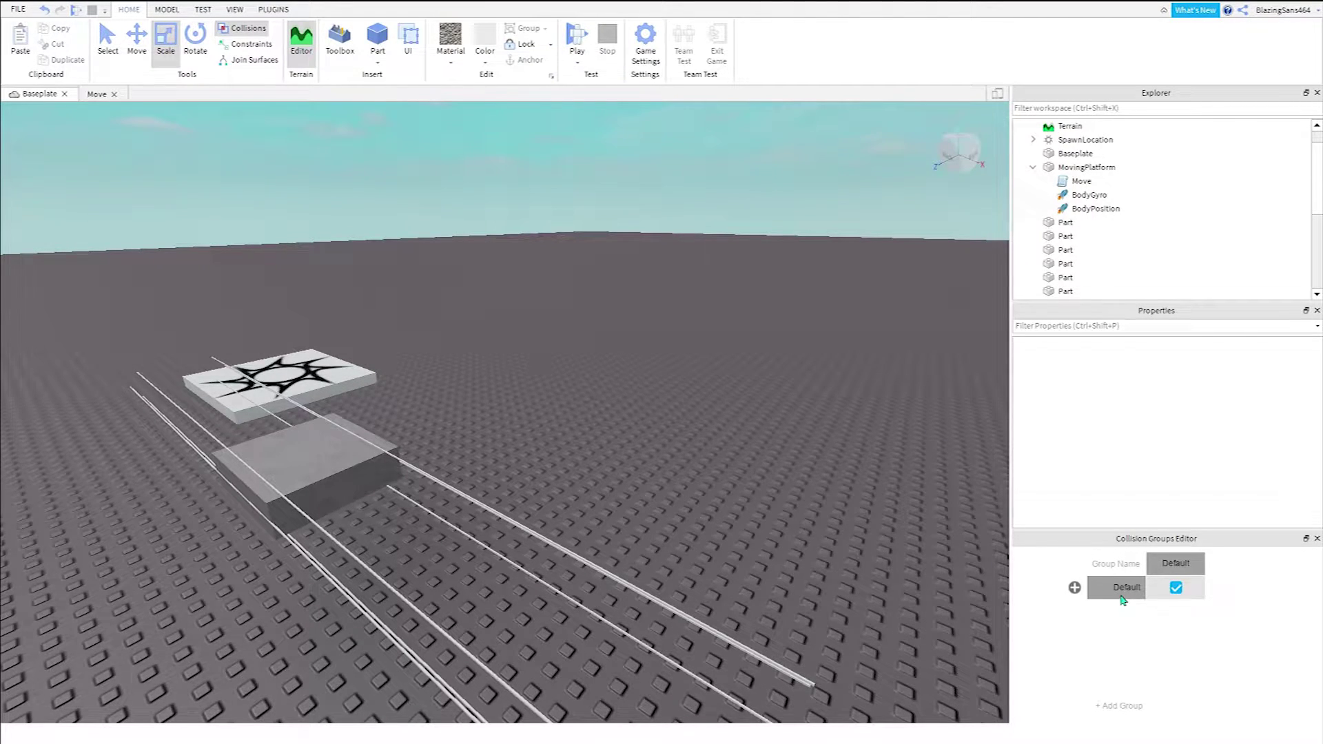
# Step: Add two collision groups named Sticks and Parts
pyautogui.moveTo(891, 556); pyautogui.dragTo(701, 403, button='right')
pyautogui.press('w')
pyautogui.press('s')
pyautogui.press('w')
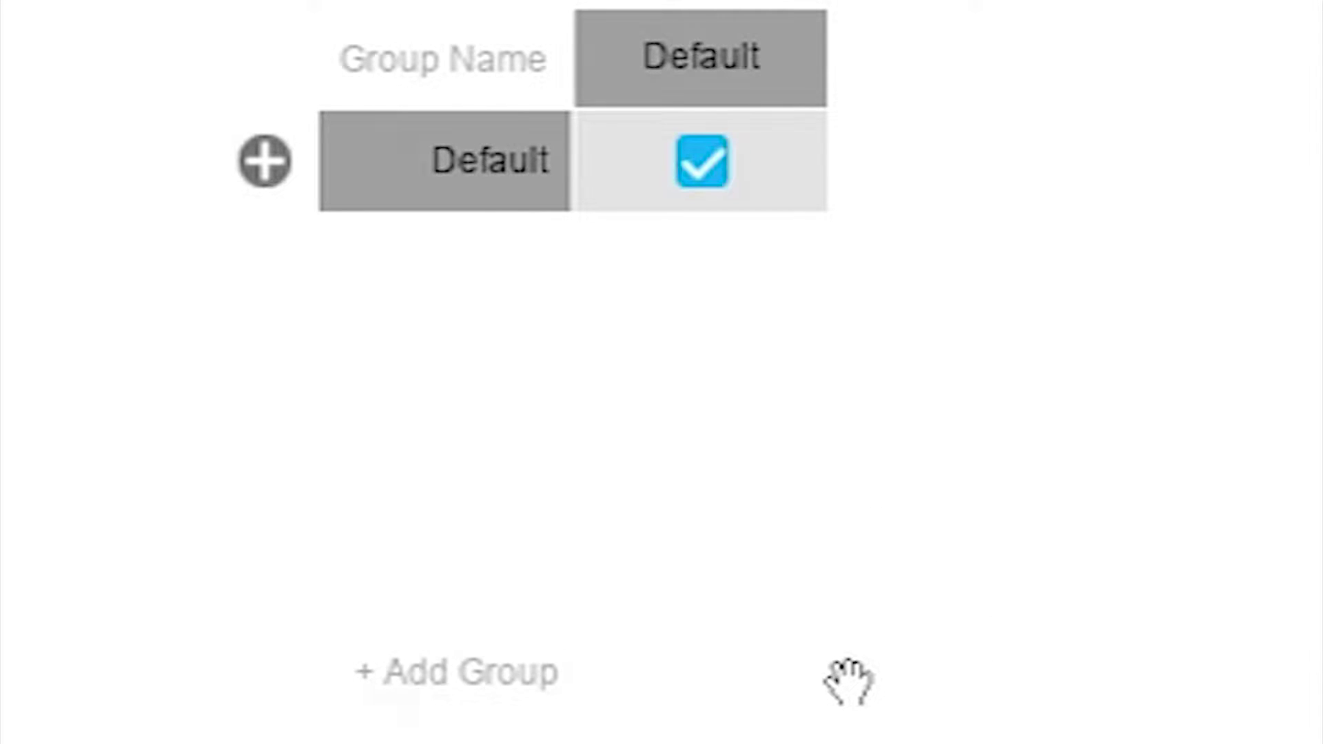
pyautogui.press('Return')
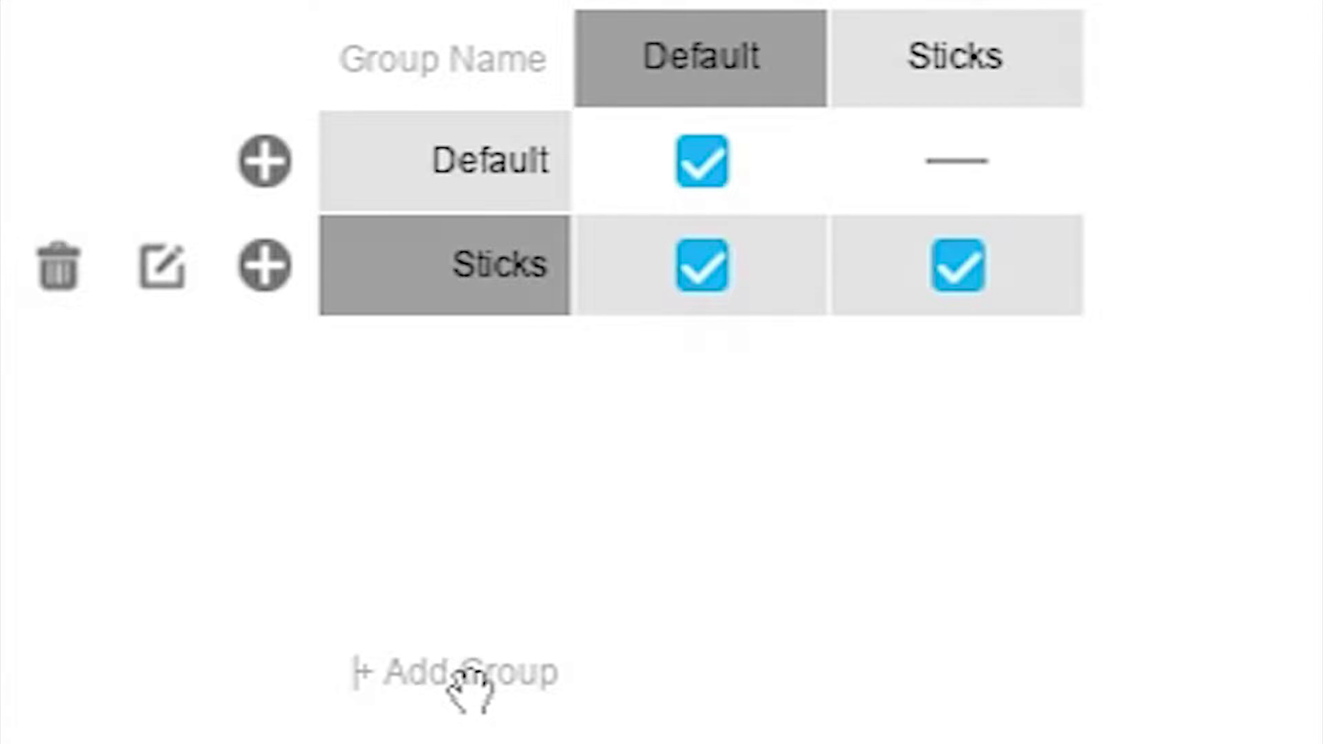
pyautogui.click(470, 689)
pyautogui.write('Par')
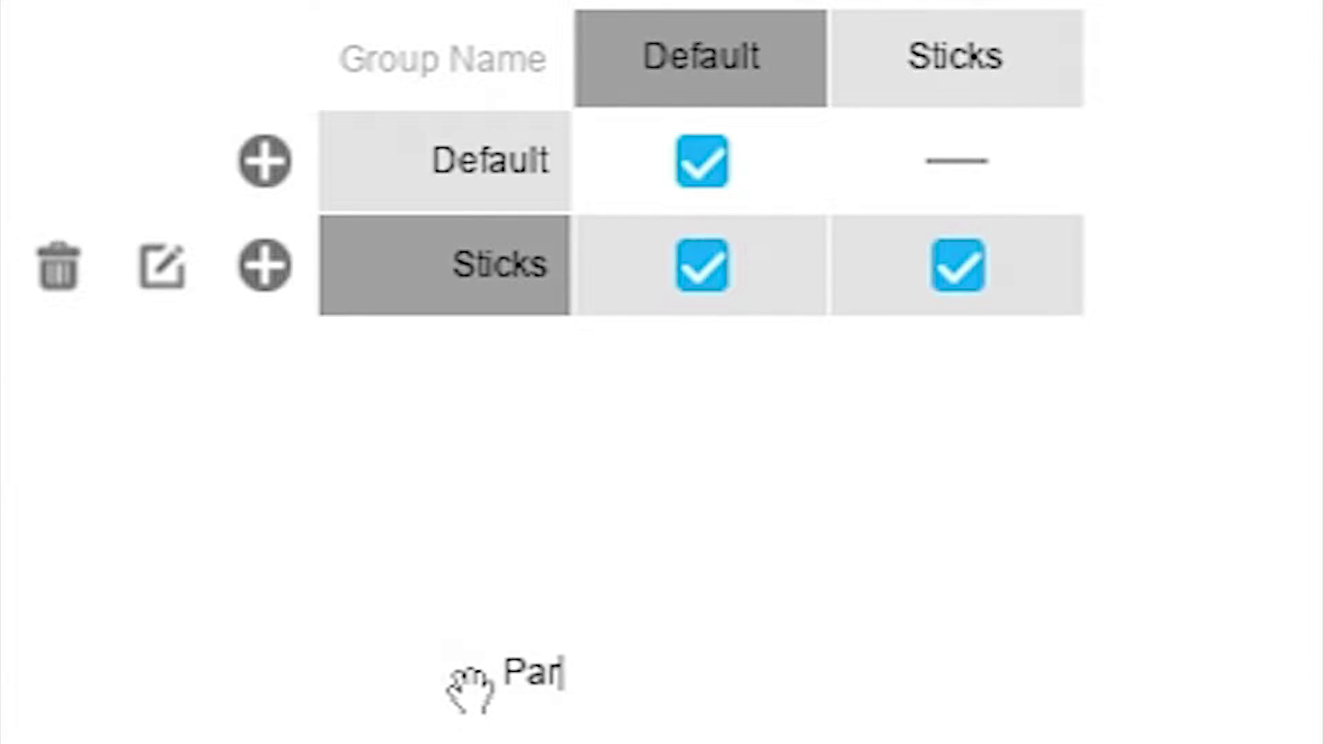
pyautogui.write('ts')
pyautogui.press('Return')
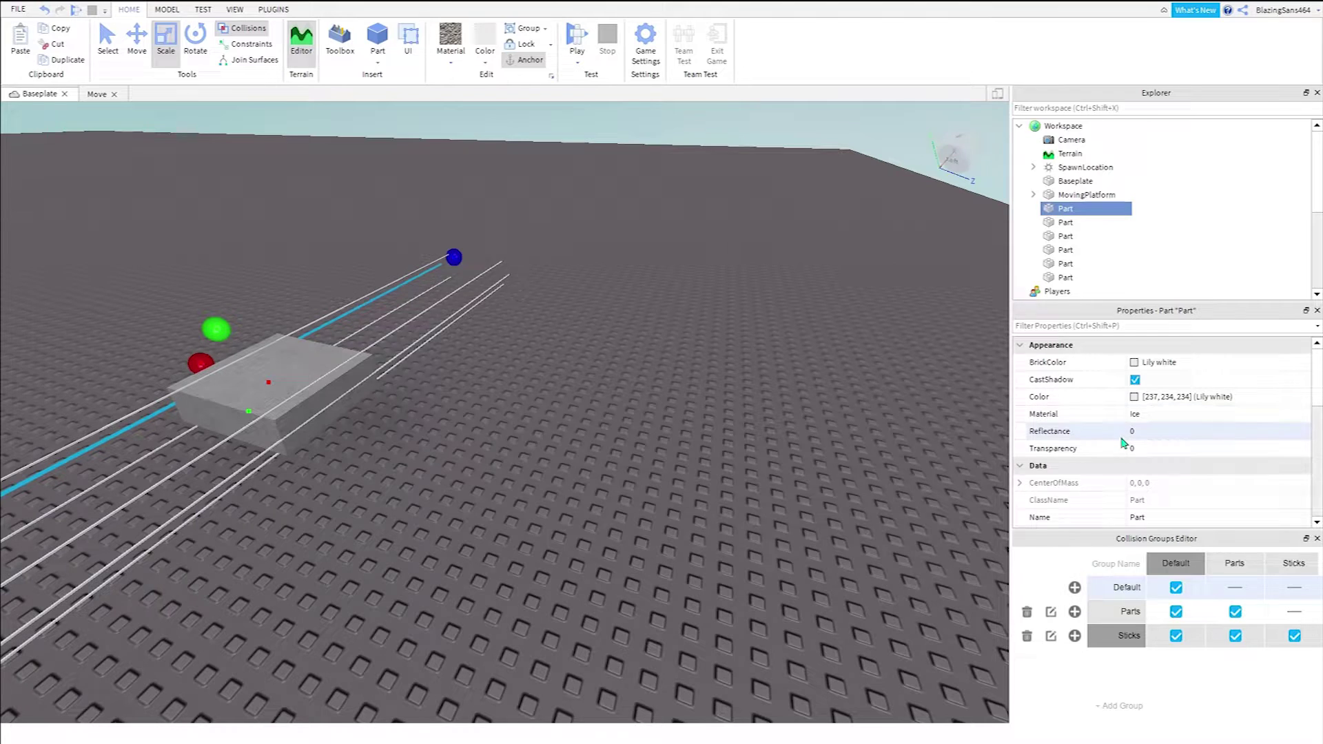
# Step: Check the CollisionGroupId among the behavior properties of the selected rail part
pyautogui.scroll(-1, 1126, 443)
pyautogui.scroll(-2, 1172, 456)
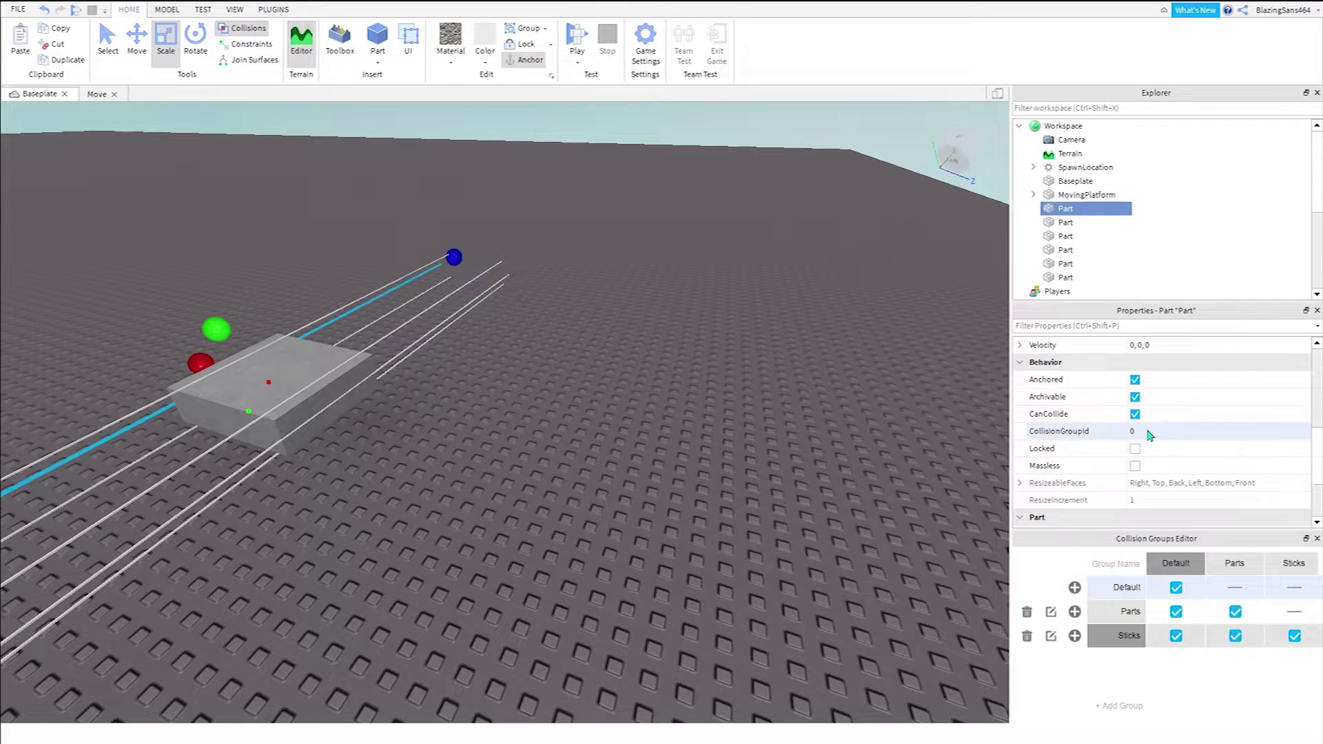
pyautogui.press('w')
pyautogui.moveTo(886, 423); pyautogui.dragTo(879, 423, button='right')
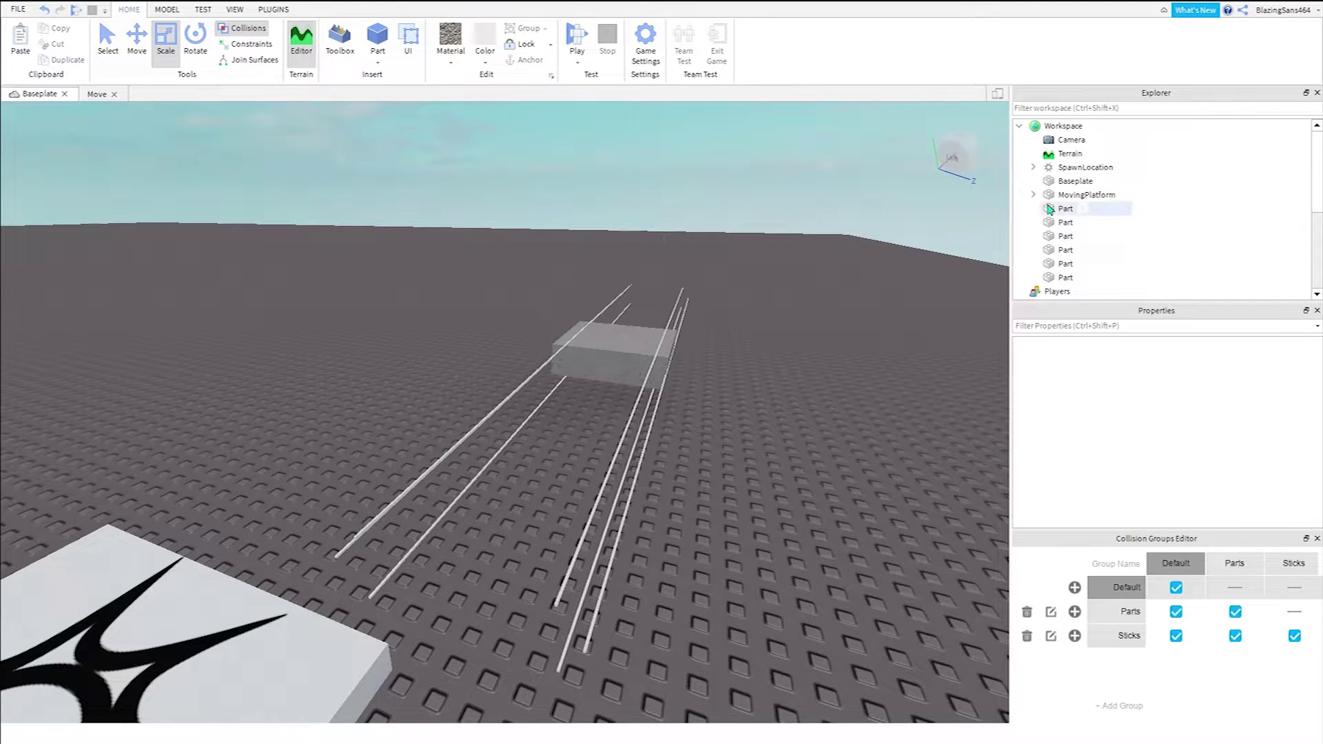
# Step: Select SpawnLocation, Baseplate, MovingPlatform and all six rail parts together and assign them to the Parts collision group
pyautogui.click(1062, 182)
pyautogui.keyDown('shift'); pyautogui.click(1065, 277); pyautogui.keyUp('shift')
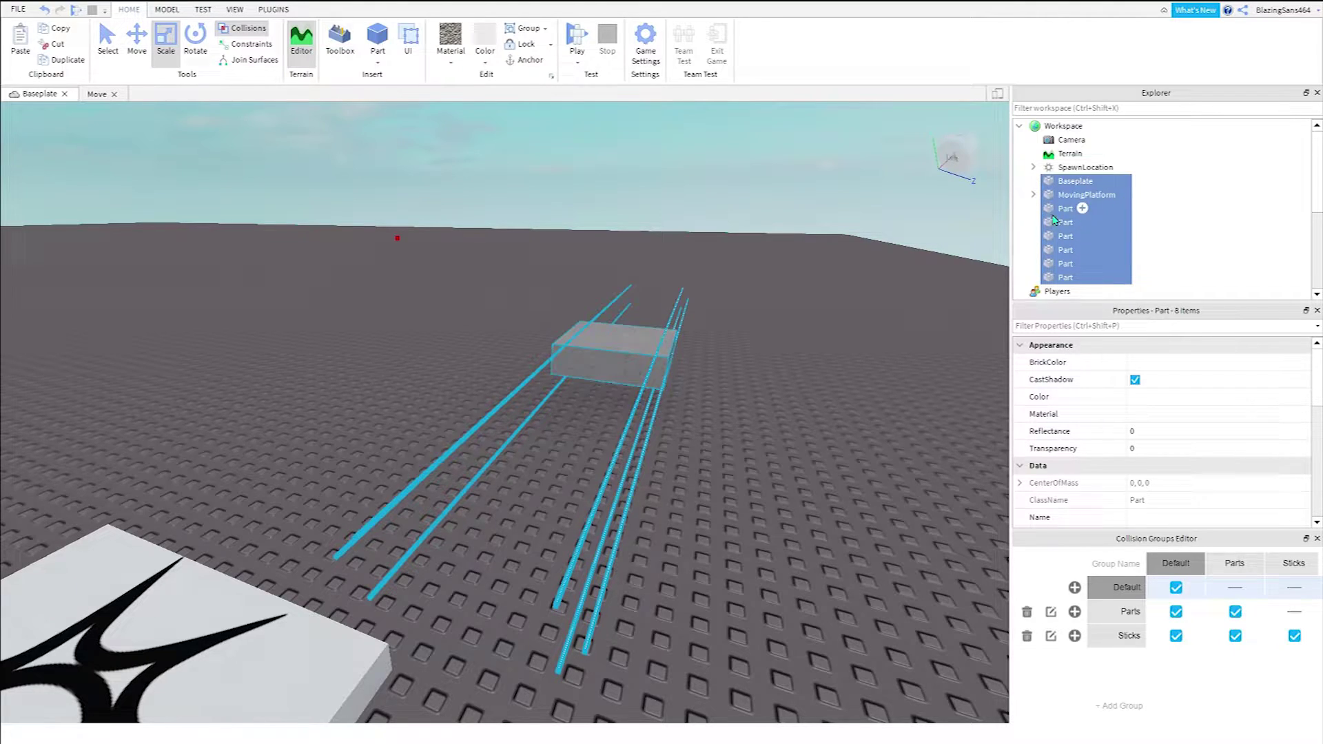
pyautogui.moveTo(814, 373); pyautogui.dragTo(923, 221, button='right')
pyautogui.click(1076, 170)
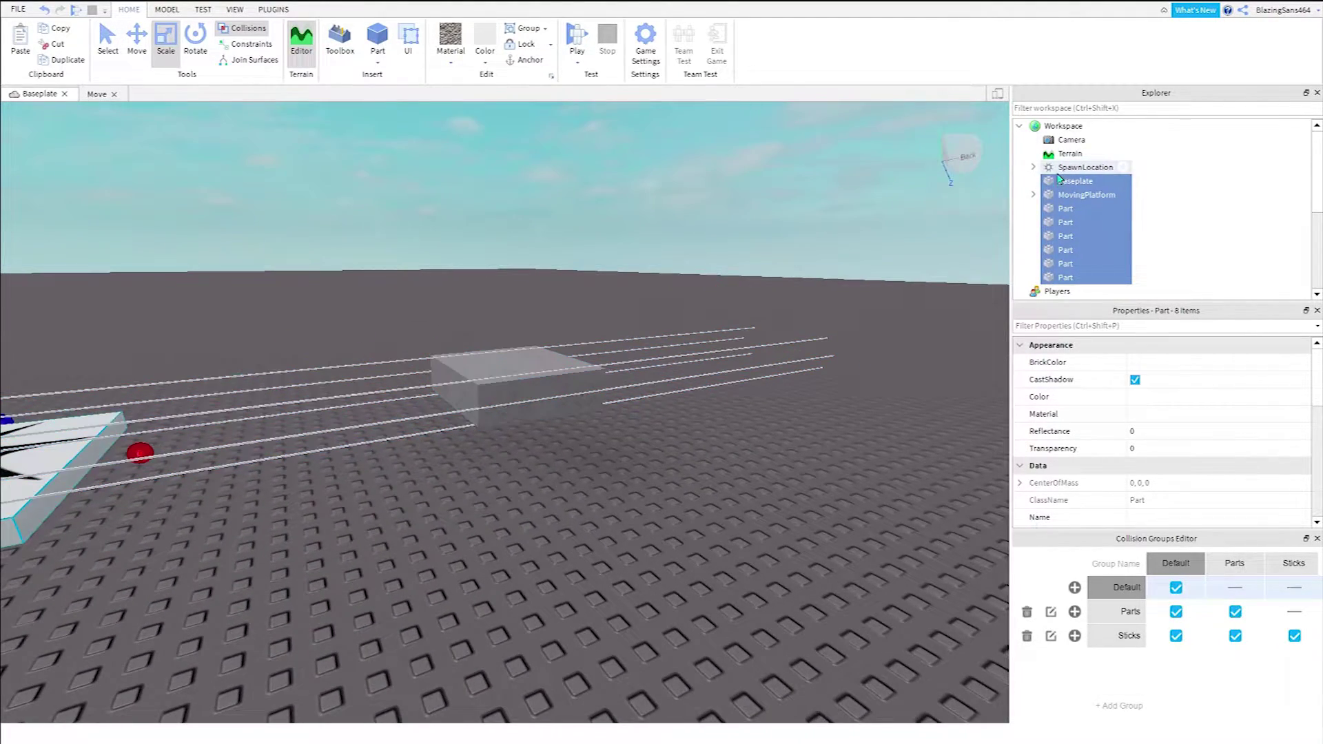
pyautogui.keyDown('shift'); pyautogui.click(1062, 268); pyautogui.keyUp('shift')
pyautogui.scroll(-3, 1149, 464)
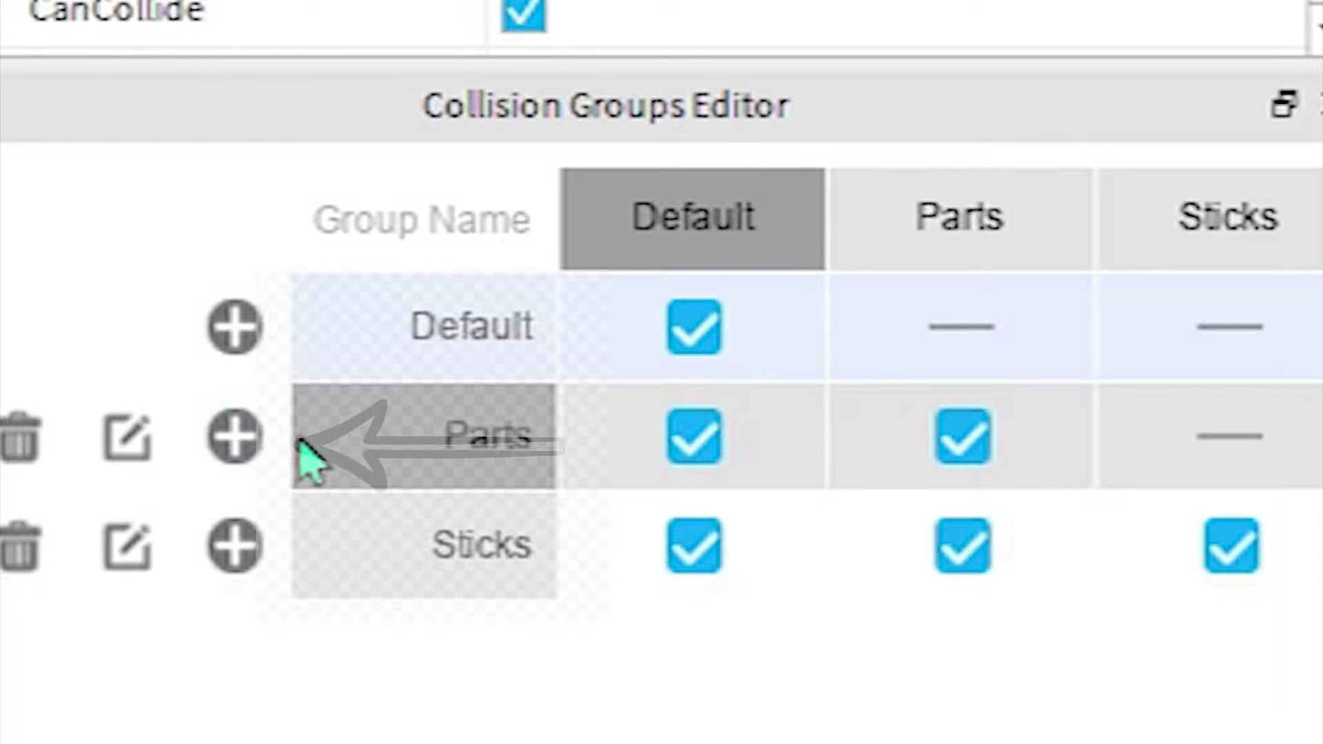
pyautogui.click(243, 441)
pyautogui.scroll(-1, 523, 0)
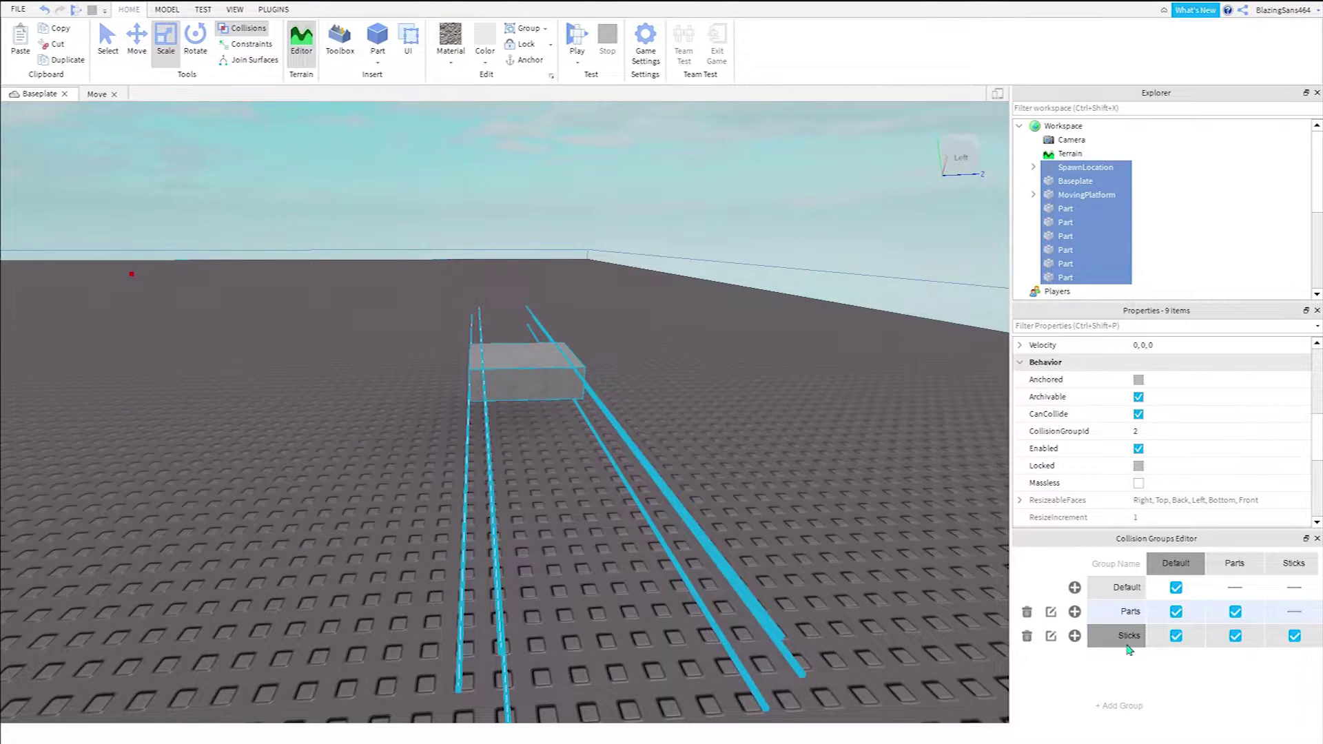
pyautogui.press('d')
pyautogui.press('d')
pyautogui.moveTo(783, 457); pyautogui.dragTo(783, 456, button='right')
pyautogui.press('w')
pyautogui.press('s')
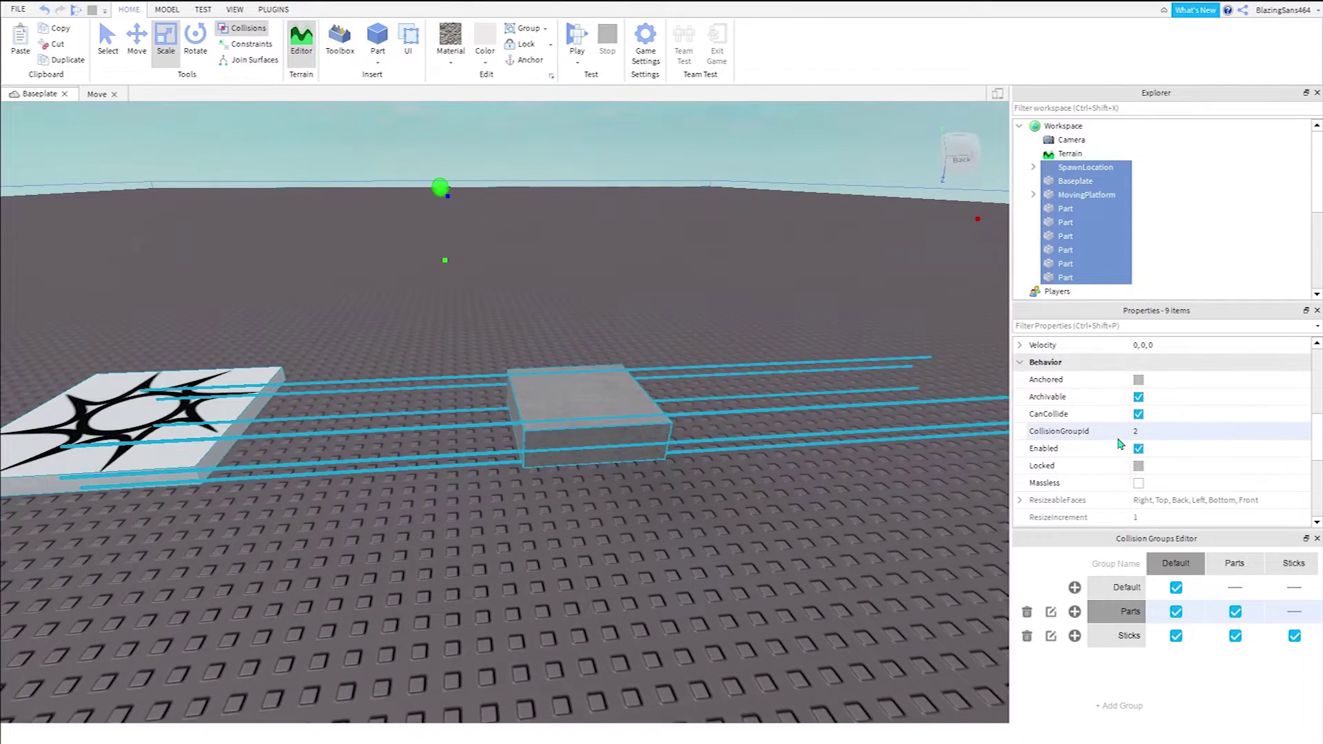
pyautogui.press('a')
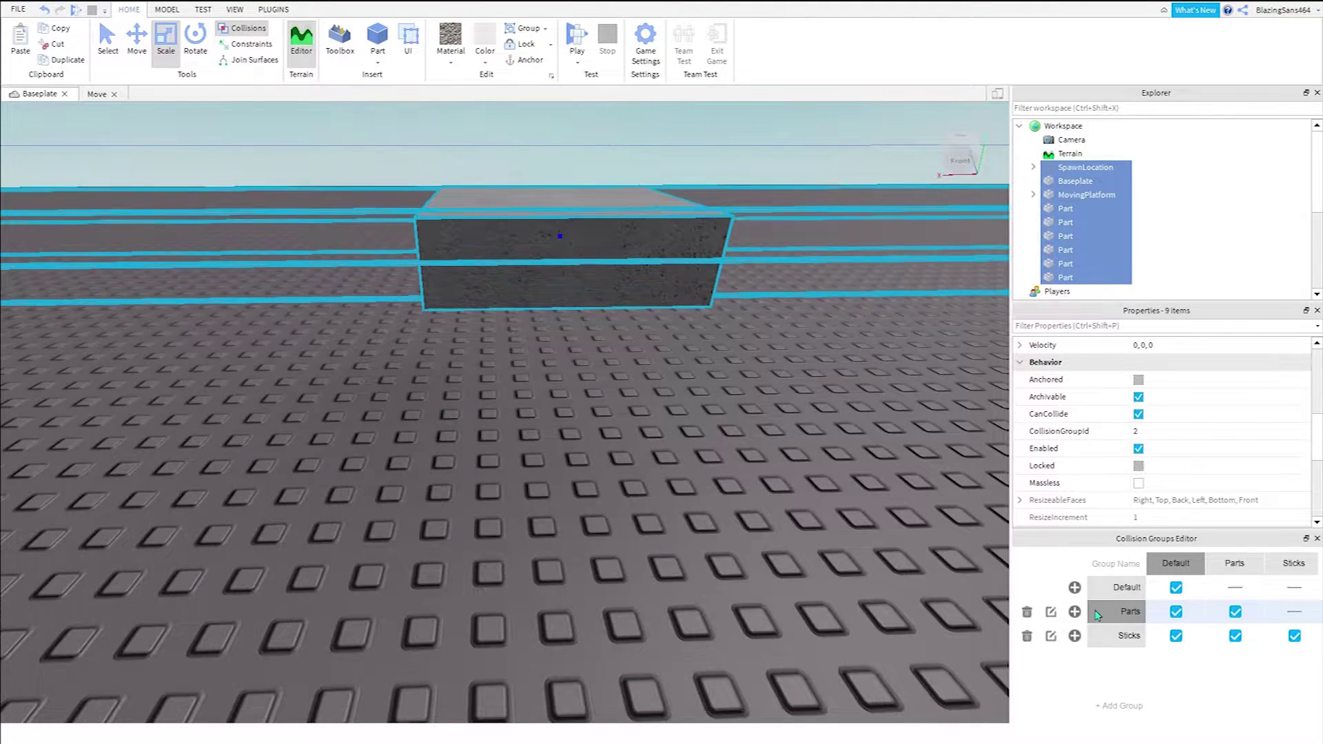
pyautogui.scroll(-5, 896, 441)
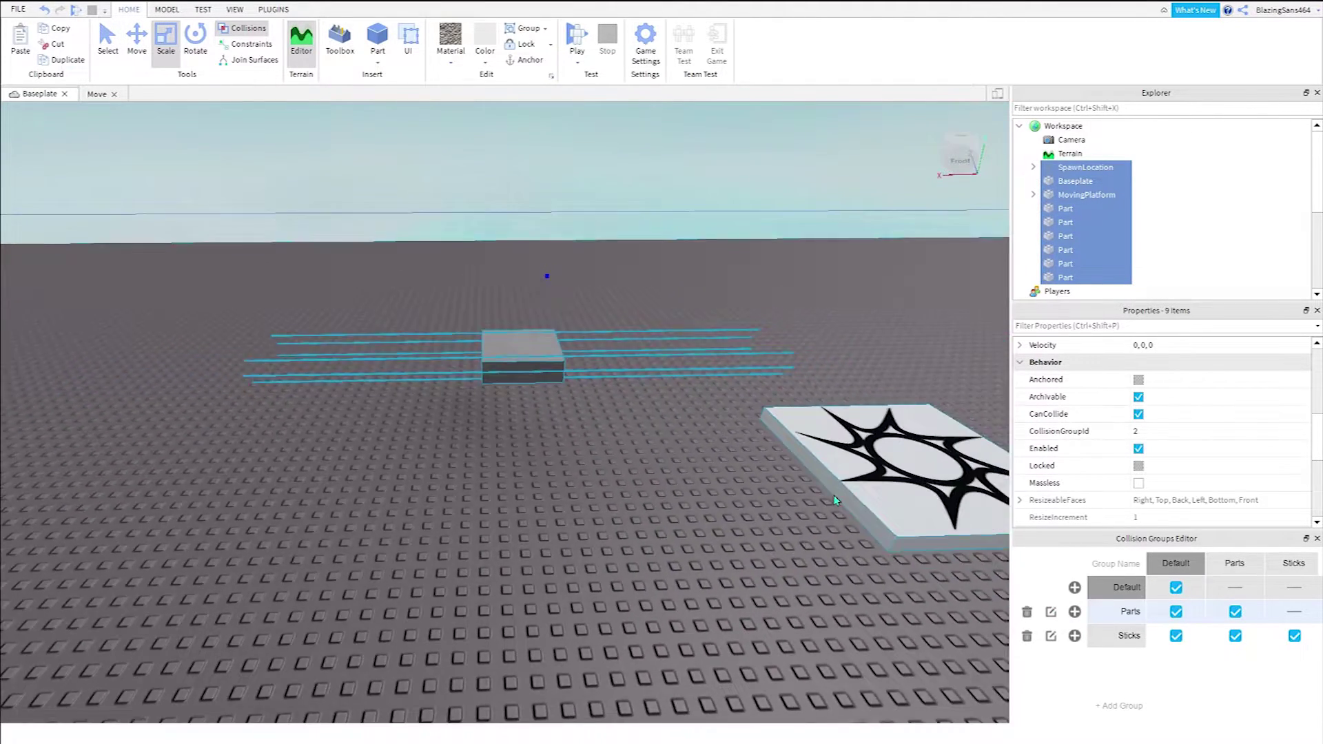
pyautogui.moveTo(896, 427); pyautogui.dragTo(813, 421, button='right')
pyautogui.scroll(-4, 1080, 252)
pyautogui.scroll(1, 1065, 238)
pyautogui.scroll(3, 1049, 207)
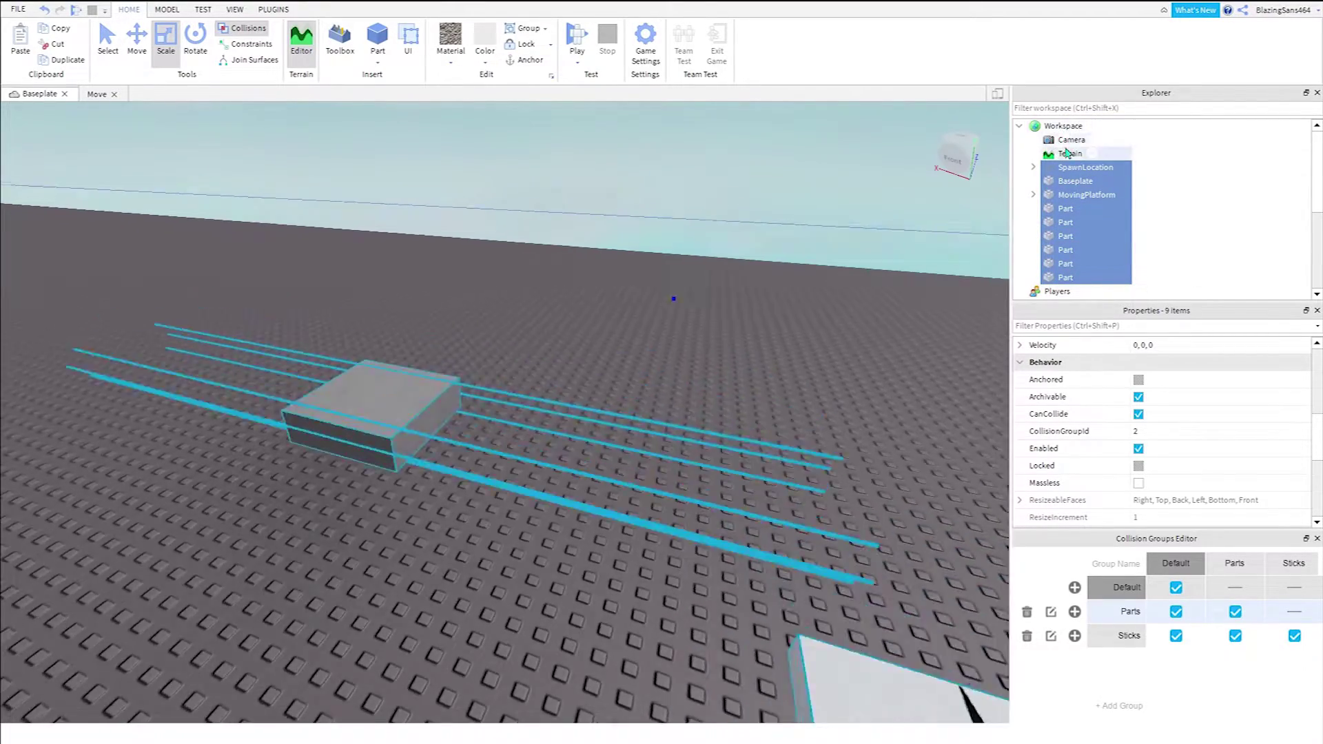
pyautogui.scroll(-3, 1061, 207)
pyautogui.moveTo(816, 308); pyautogui.dragTo(820, 307, button='right')
pyautogui.press('a')
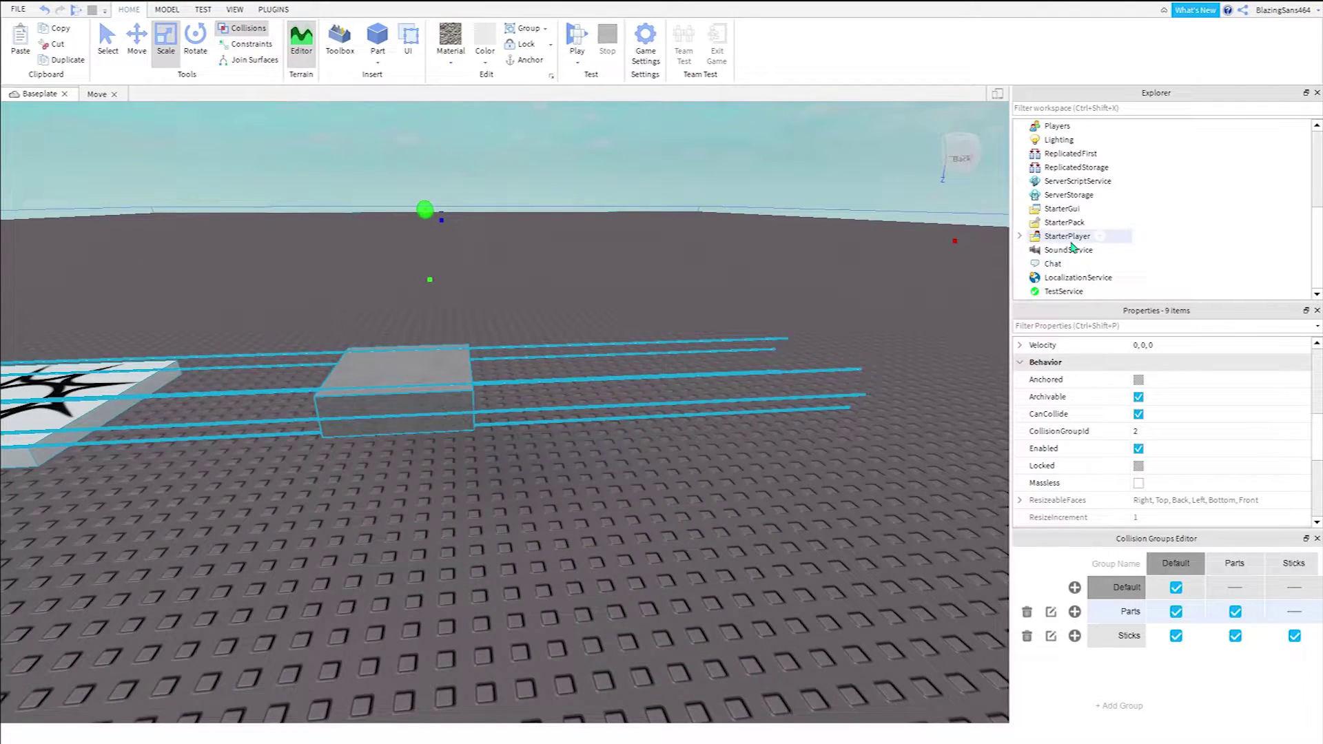
pyautogui.scroll(2, 1072, 247)
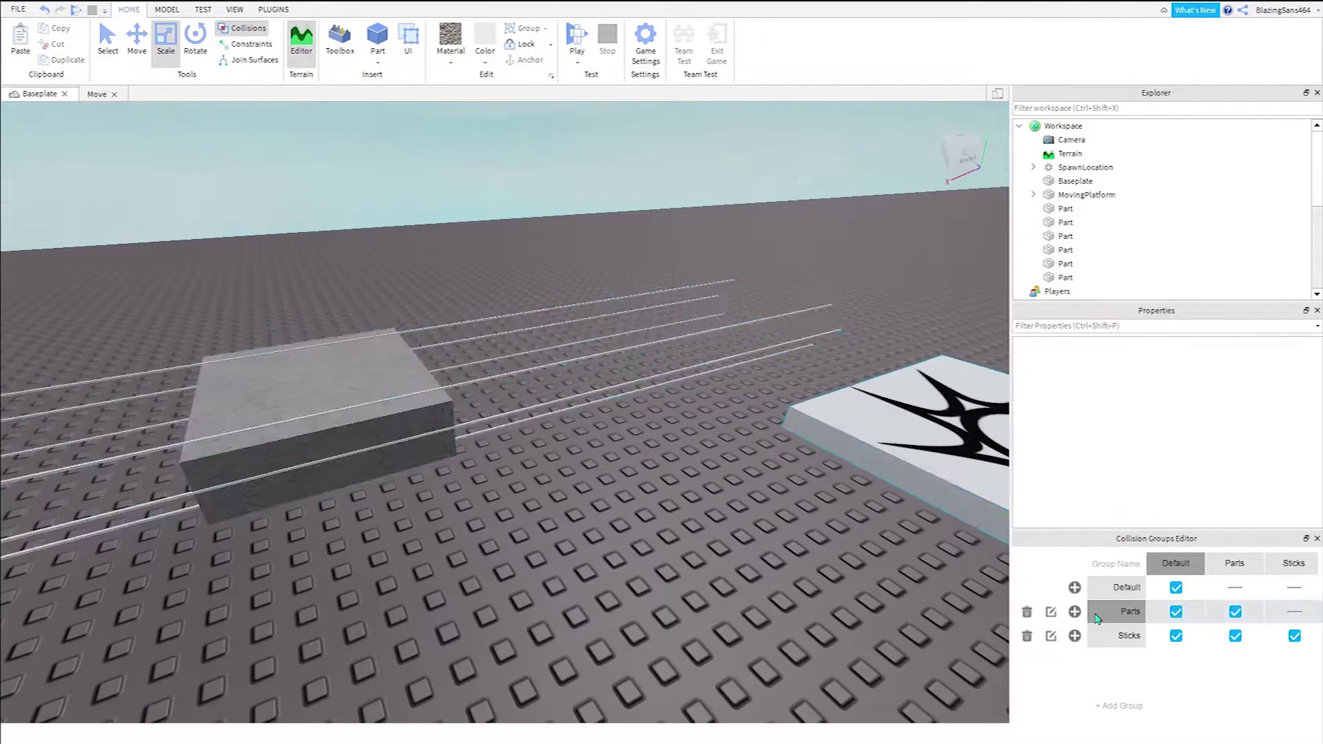
# Step: Select the members of the Parts collision group to check which objects in the workspace belong to it
pyautogui.click(1098, 615)
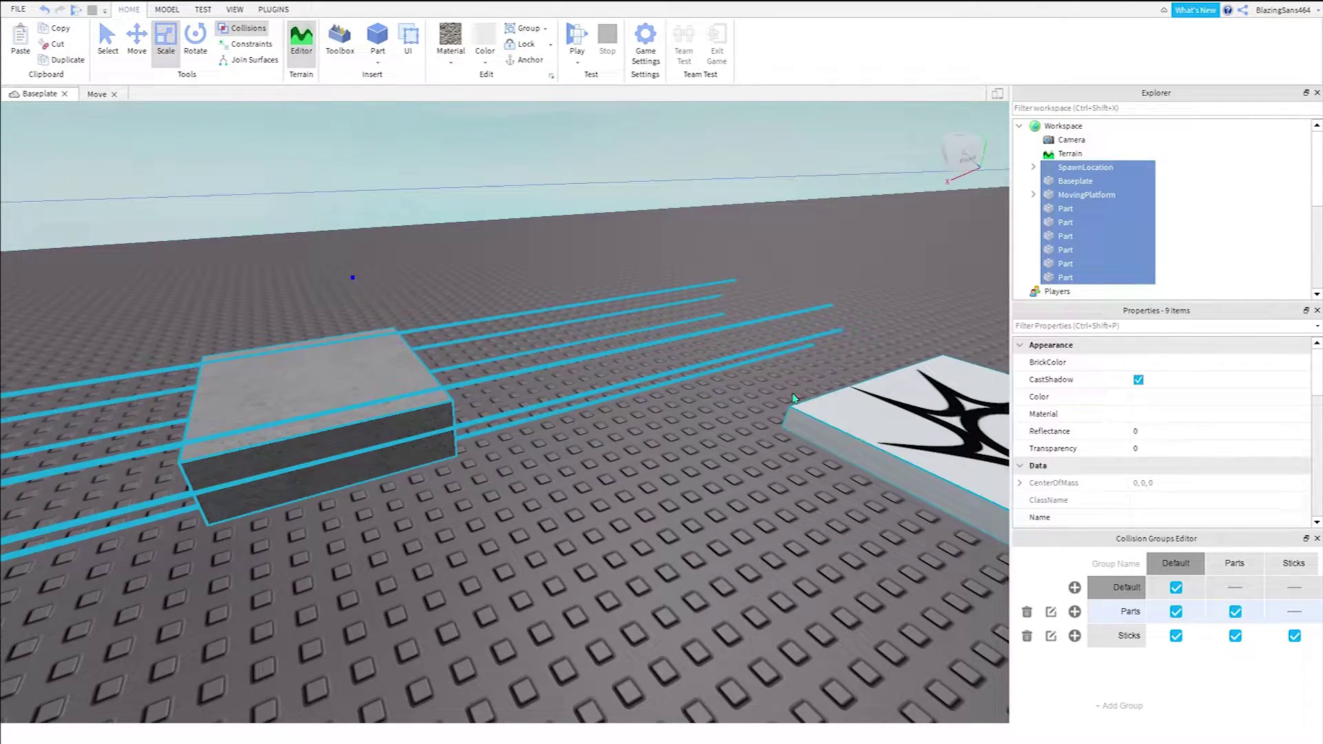
pyautogui.press('d')
pyautogui.moveTo(795, 399); pyautogui.dragTo(795, 399, button='right')
pyautogui.press('w')
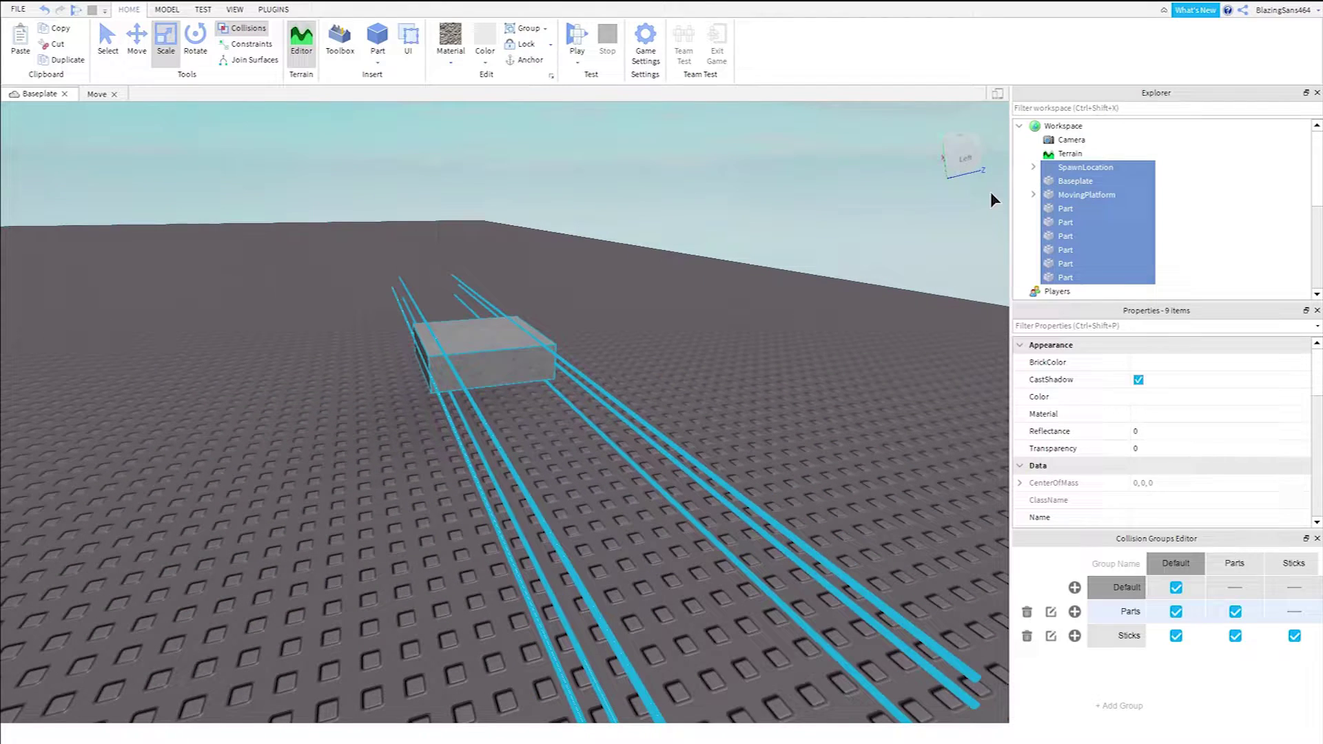
pyautogui.click(1137, 612)
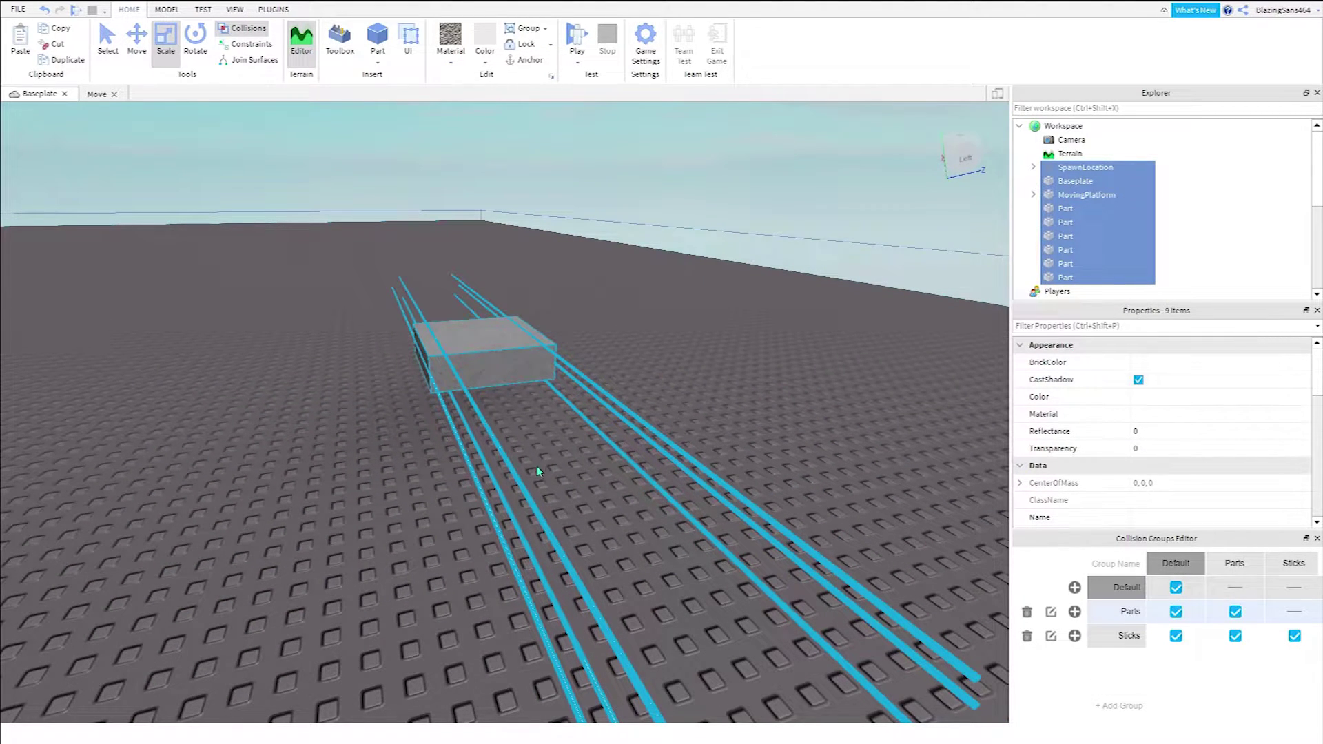
pyautogui.moveTo(523, 460); pyautogui.dragTo(523, 460, button='right')
pyautogui.press('w')
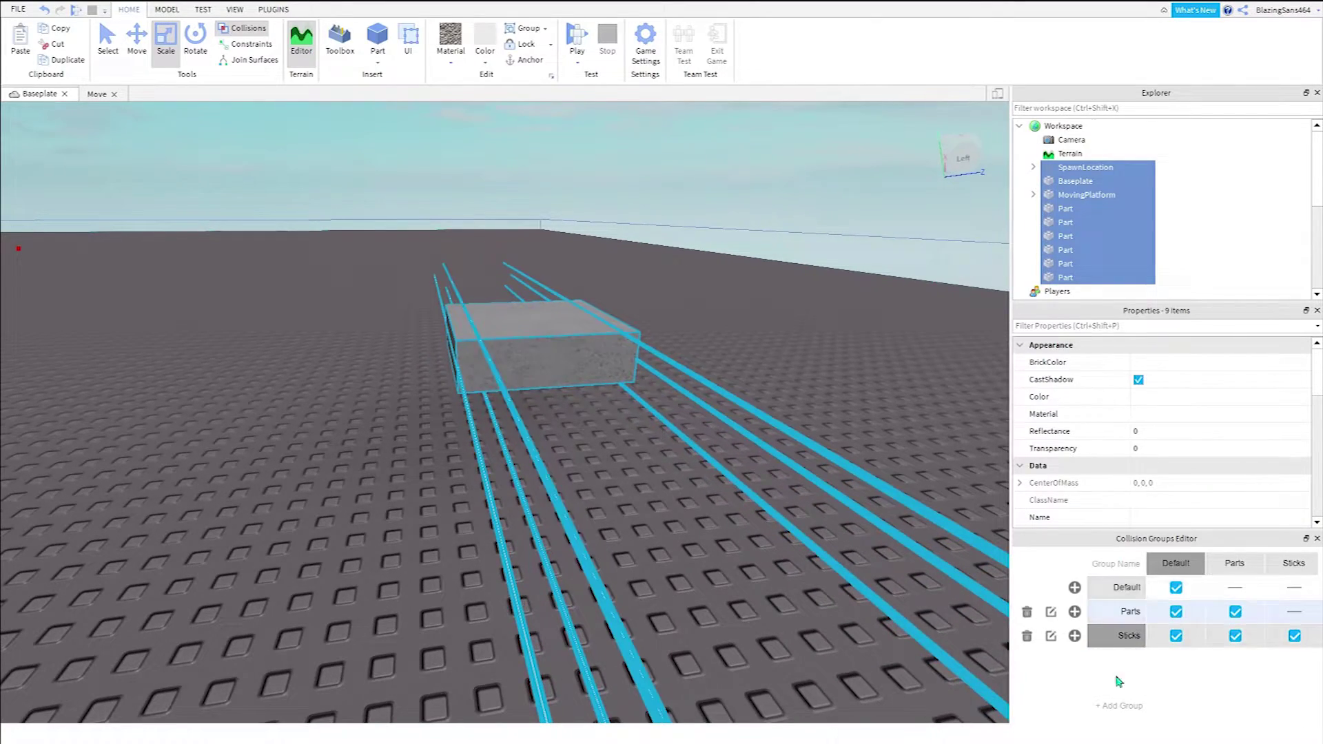
# Step: Select only the six rail parts around the moving platform and assign them to the Sticks collision group
pyautogui.click(823, 522)
pyautogui.moveTo(658, 377); pyautogui.dragTo(658, 377, button='right')
pyautogui.scroll(-5, 651, 389)
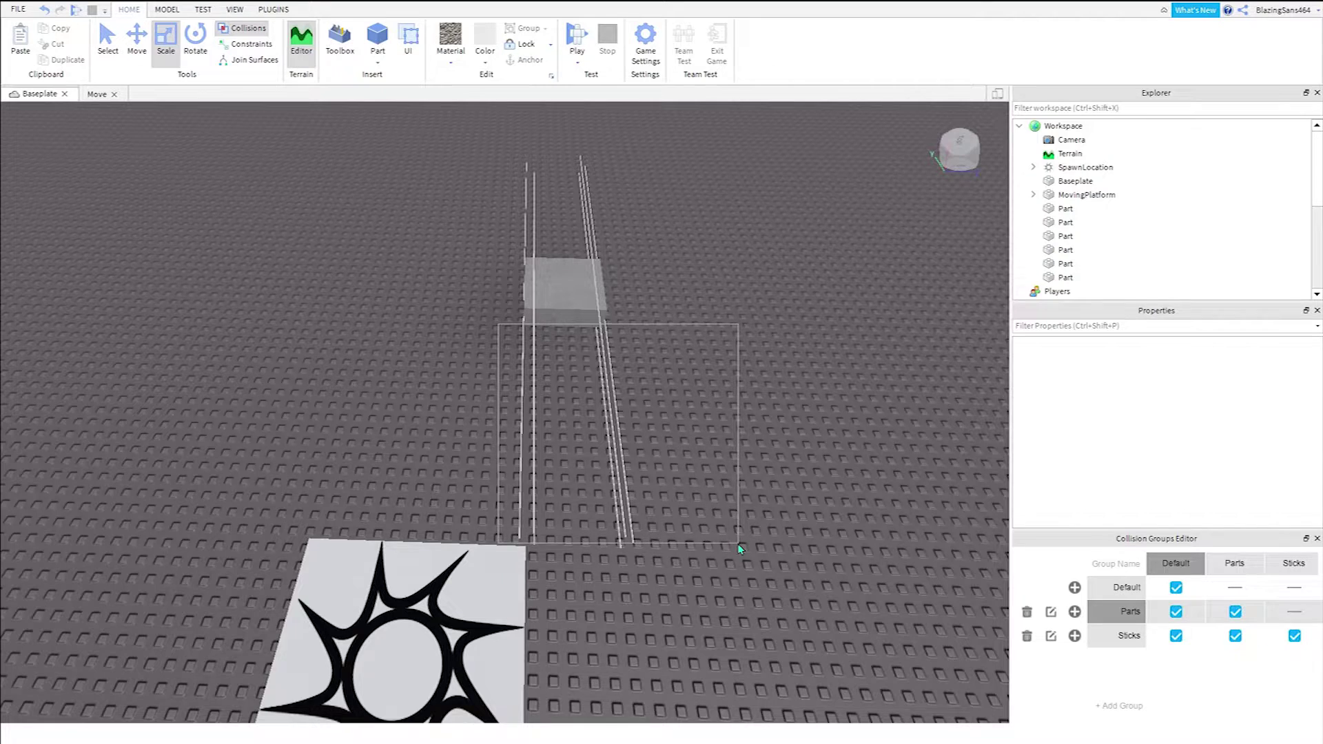
pyautogui.moveTo(738, 548); pyautogui.dragTo(774, 527)
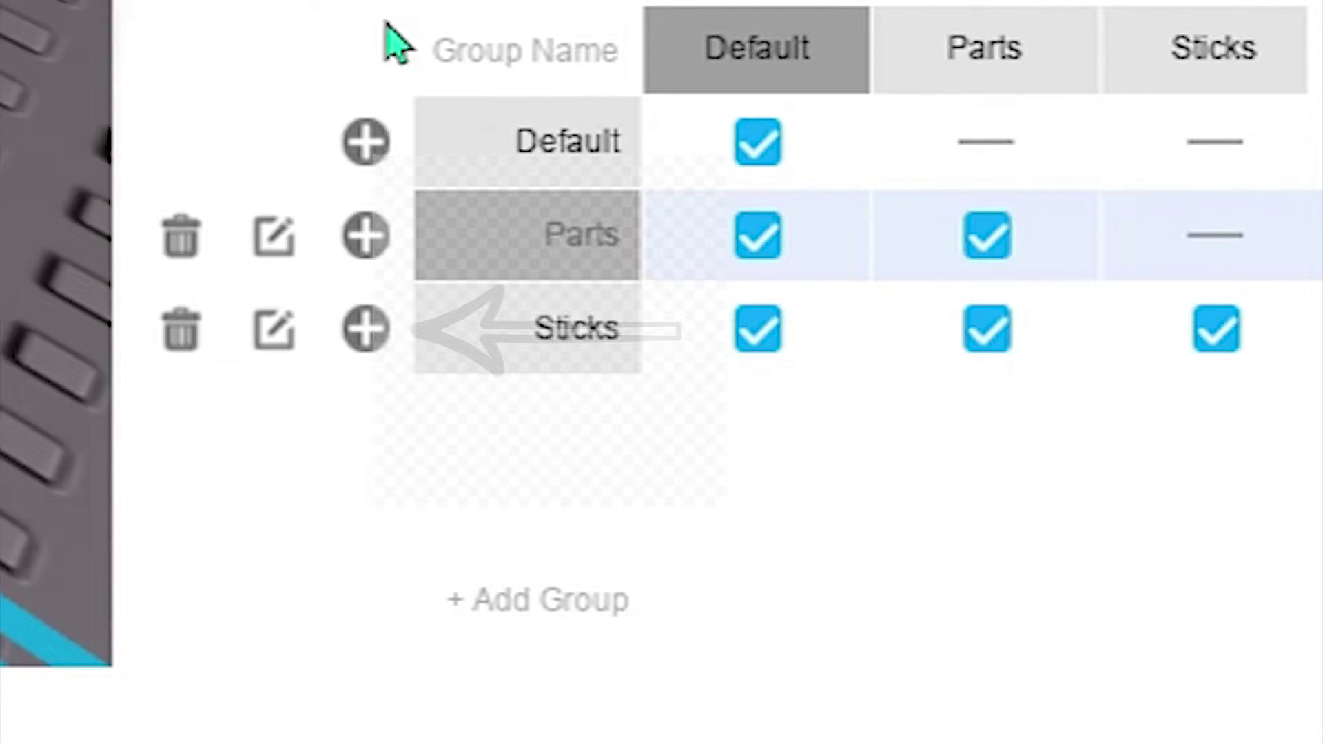
pyautogui.click(365, 328)
# Step: Check which workspace objects belong to the Parts and Sticks collision groups by selecting each group's members
pyautogui.scroll(-3, 1172, 475)
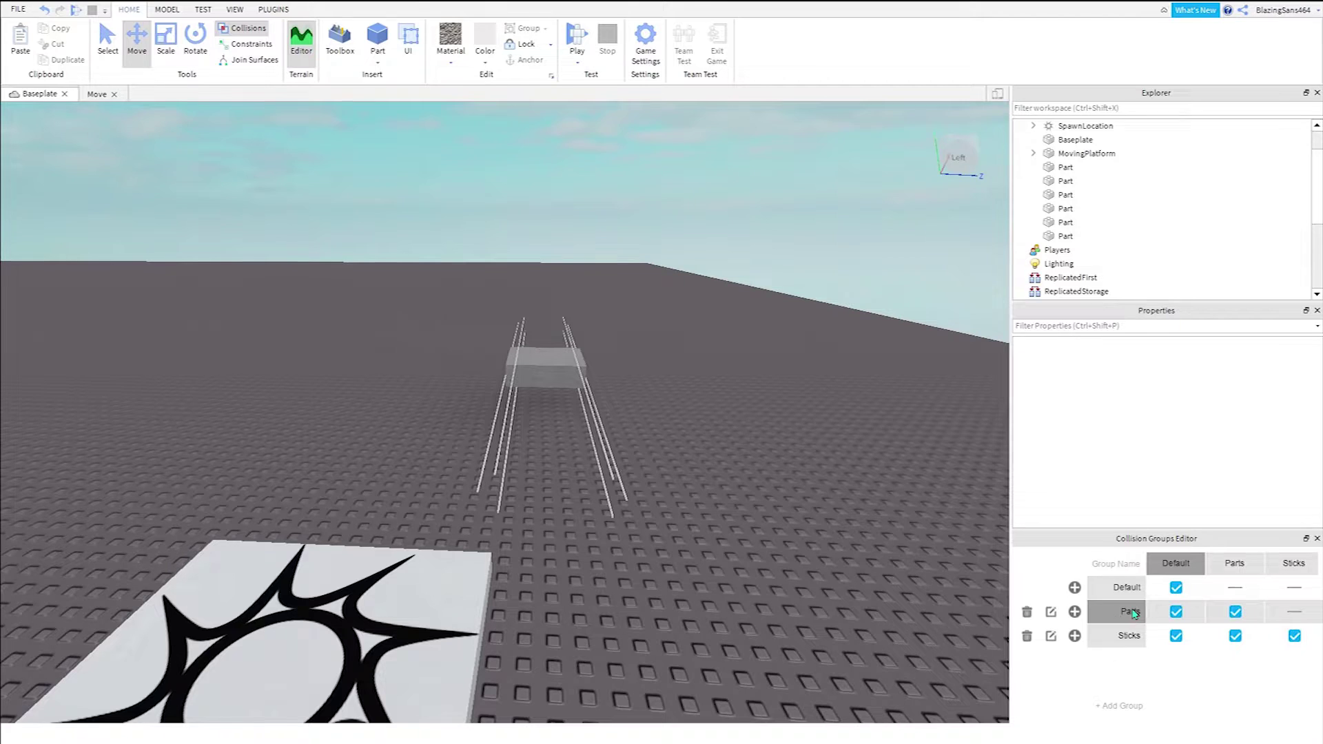
pyautogui.click(1117, 597)
pyautogui.press('f')
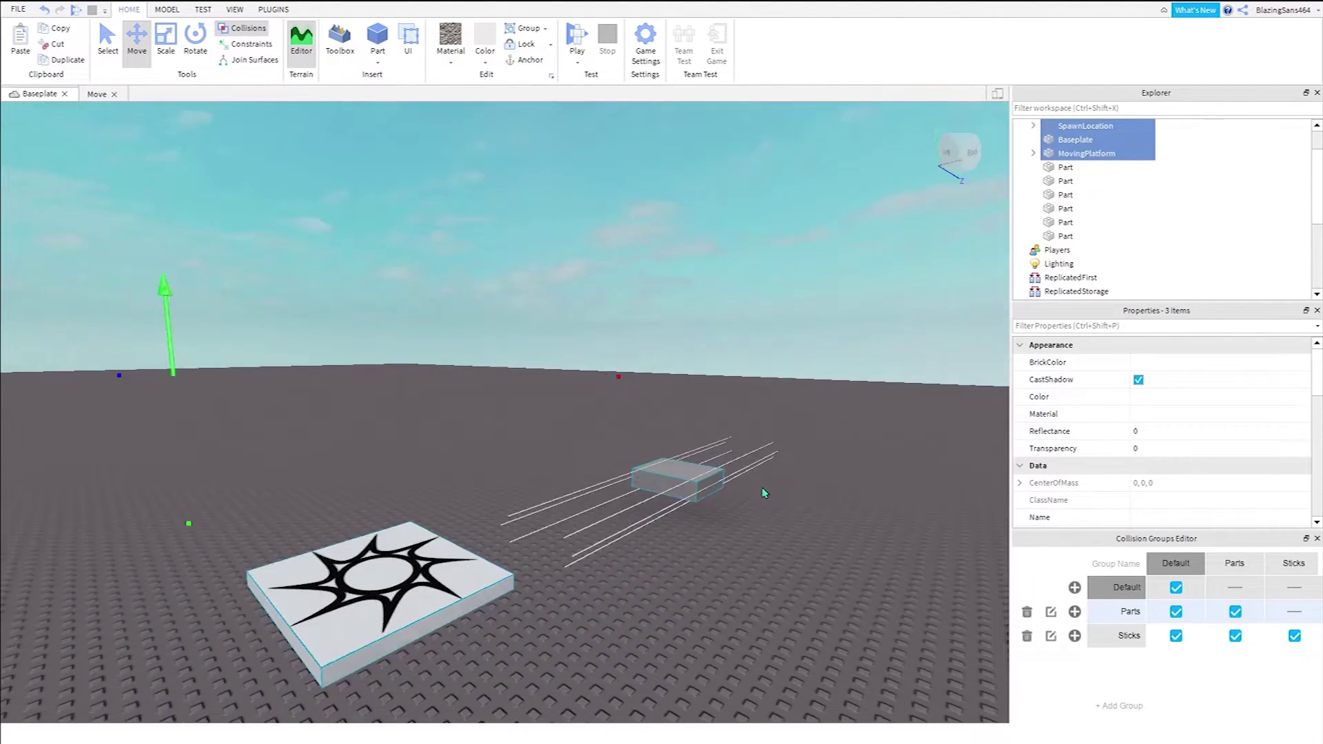
pyautogui.moveTo(763, 493); pyautogui.dragTo(768, 503, button='right')
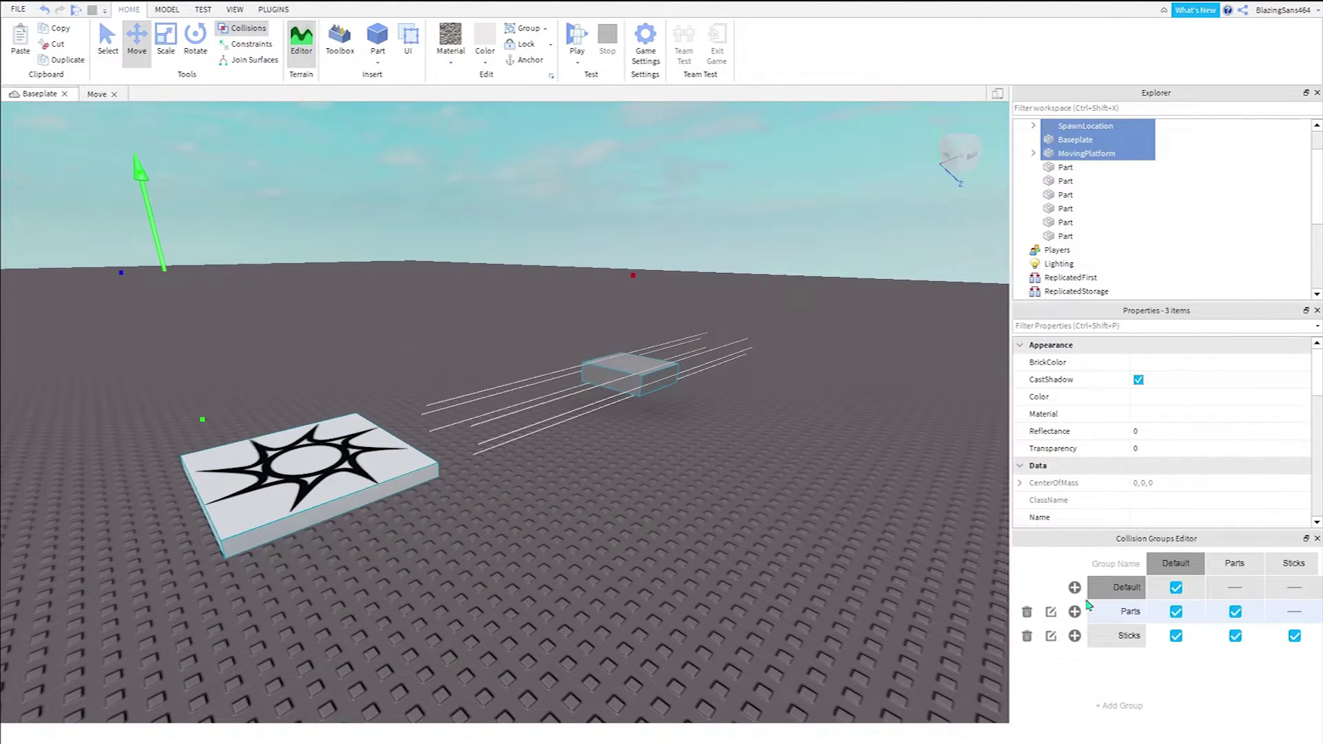
pyautogui.click(1133, 639)
pyautogui.click(1130, 613)
pyautogui.moveTo(829, 547); pyautogui.dragTo(793, 517, button='right')
pyautogui.press('a')
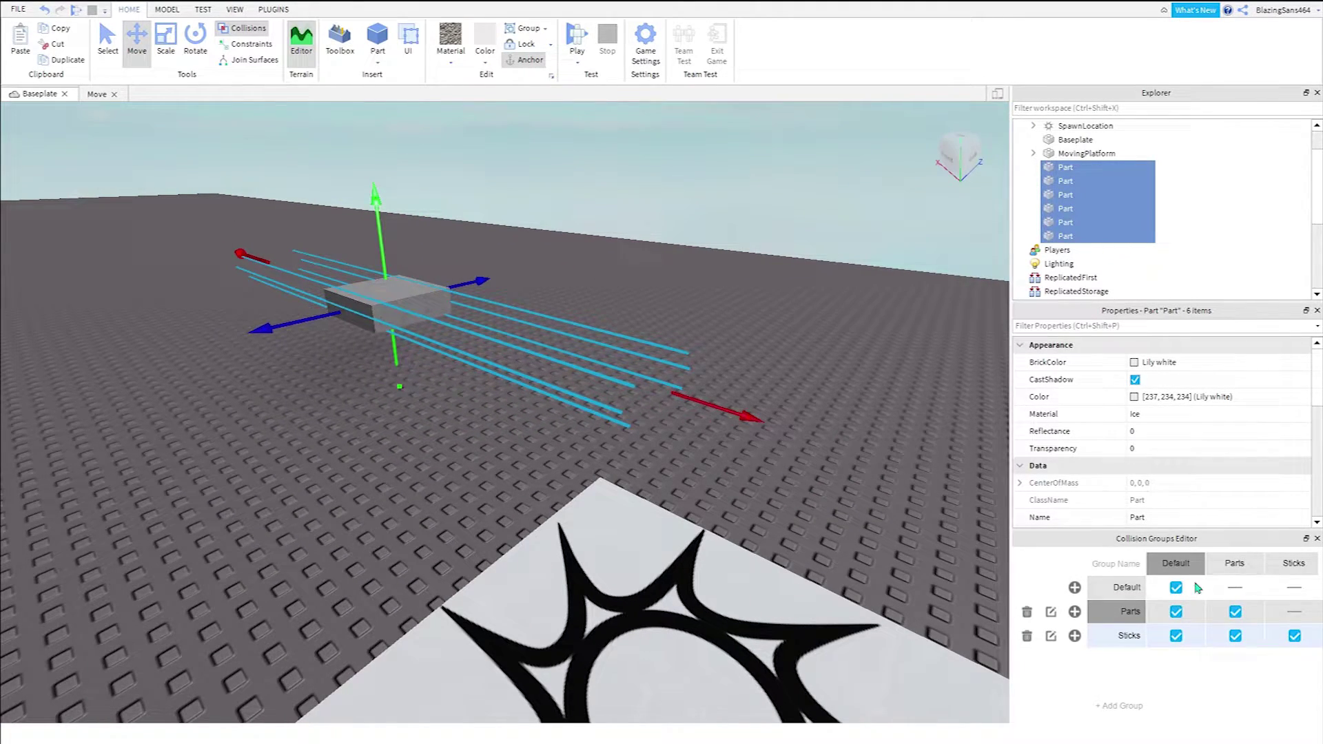
pyautogui.press('d')
pyautogui.moveTo(873, 441); pyautogui.dragTo(870, 439, button='right')
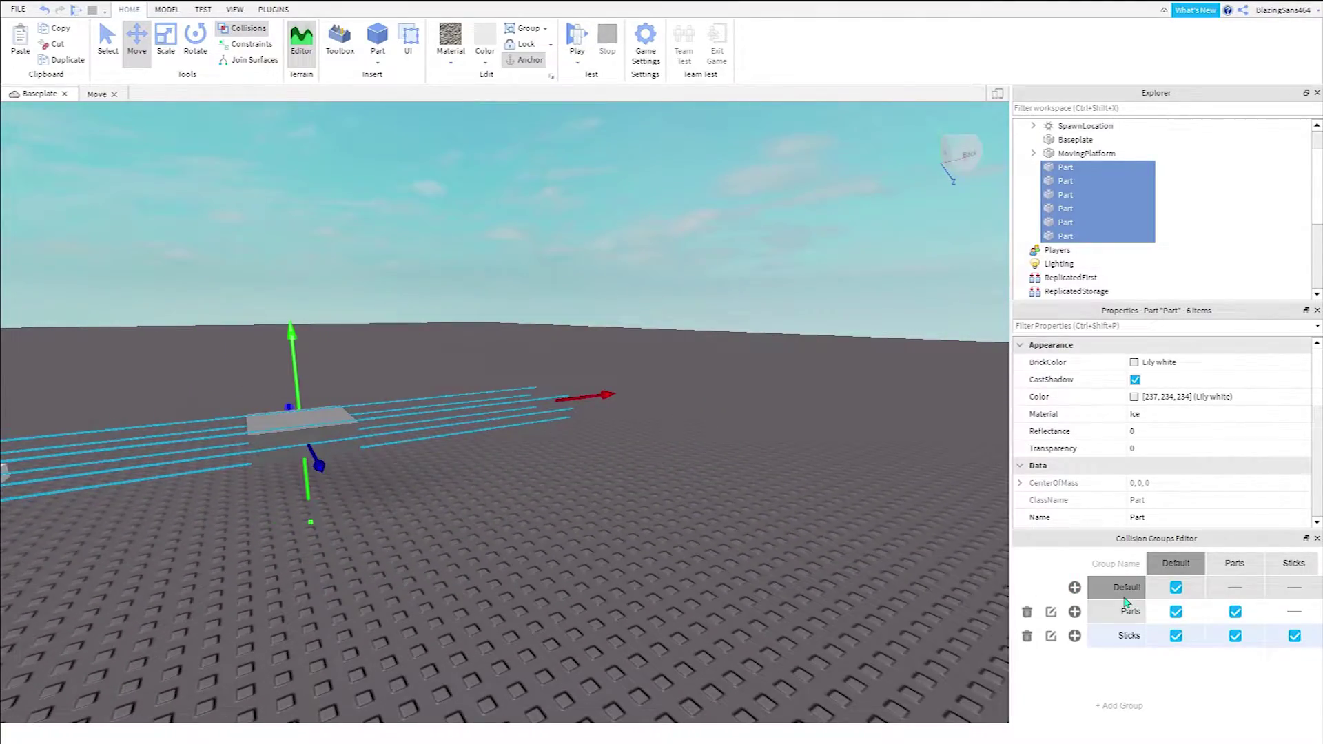
pyautogui.moveTo(880, 546); pyautogui.dragTo(766, 521, button='right')
pyautogui.click(739, 527)
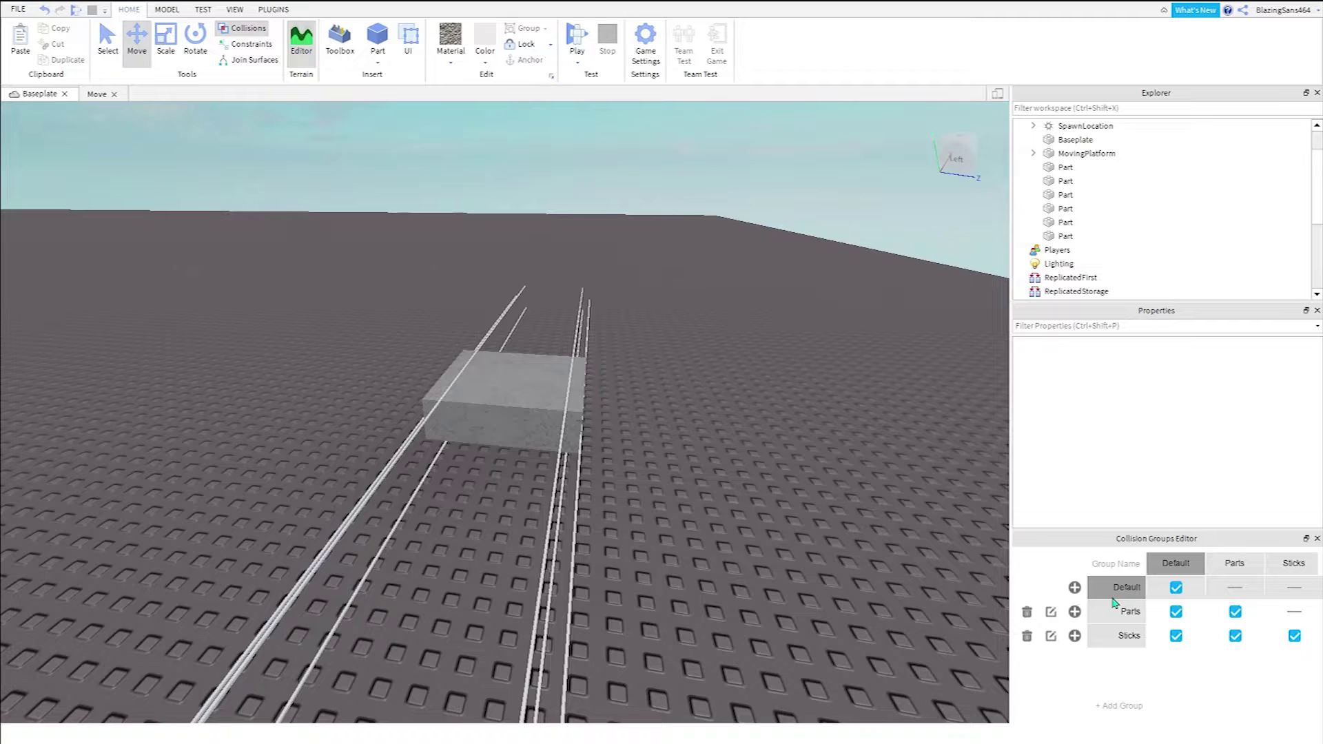
pyautogui.press('s')
pyautogui.moveTo(733, 476); pyautogui.dragTo(733, 476, button='right')
pyautogui.press('d')
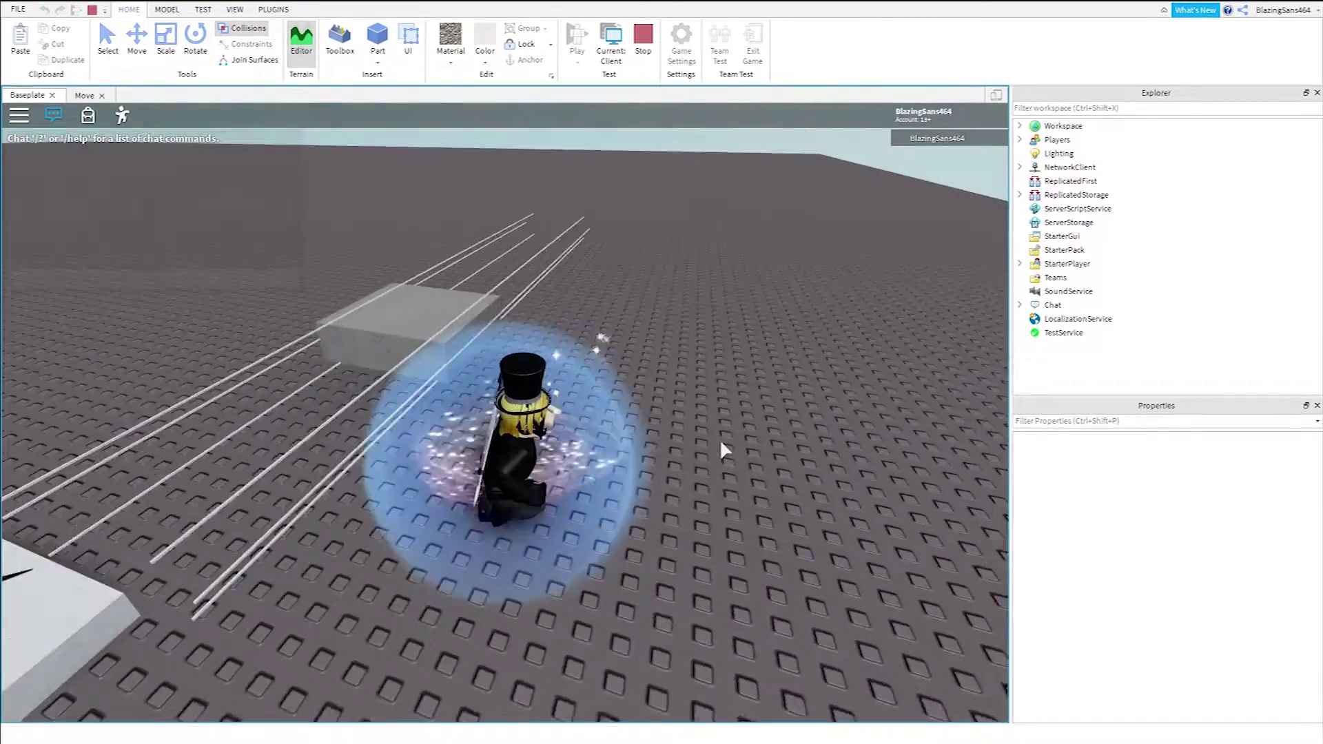
# Step: Run the character through the ice rails and beside the moving platform in a play test to check the collisions
pyautogui.press('w')
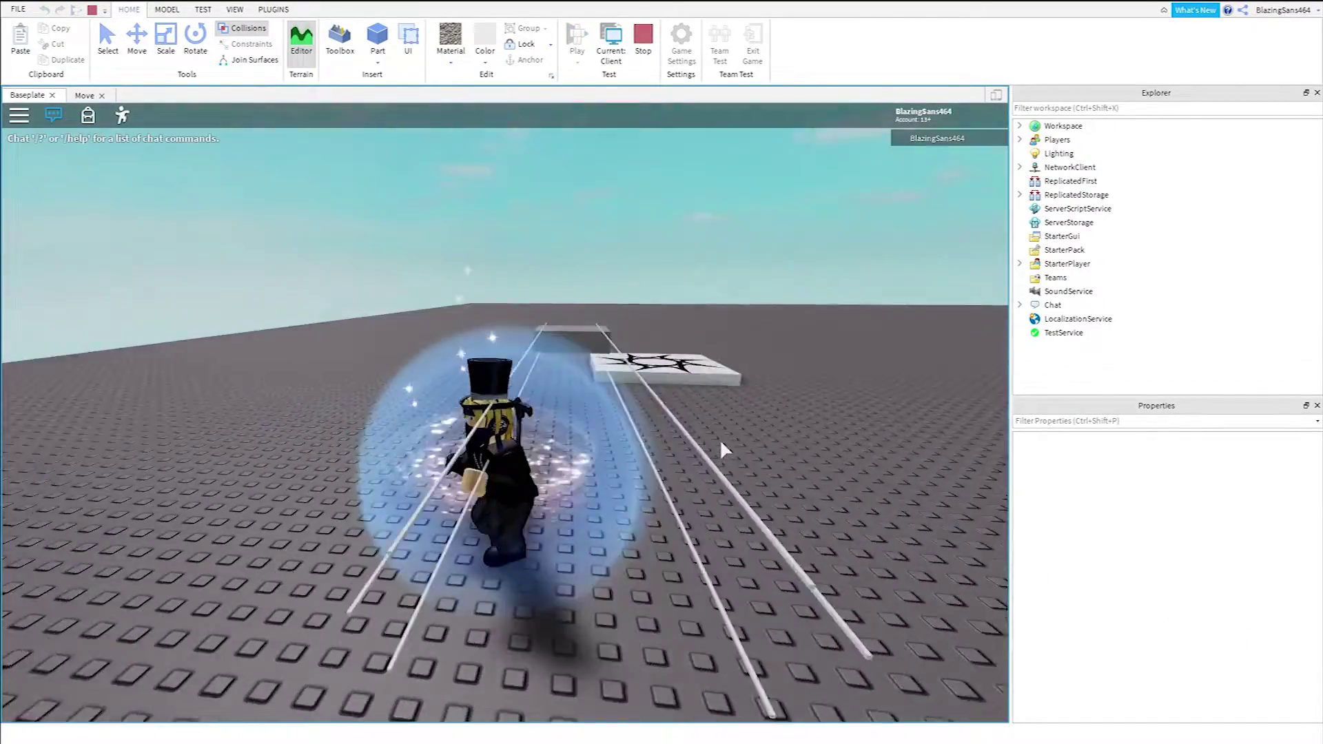
pyautogui.press('w')
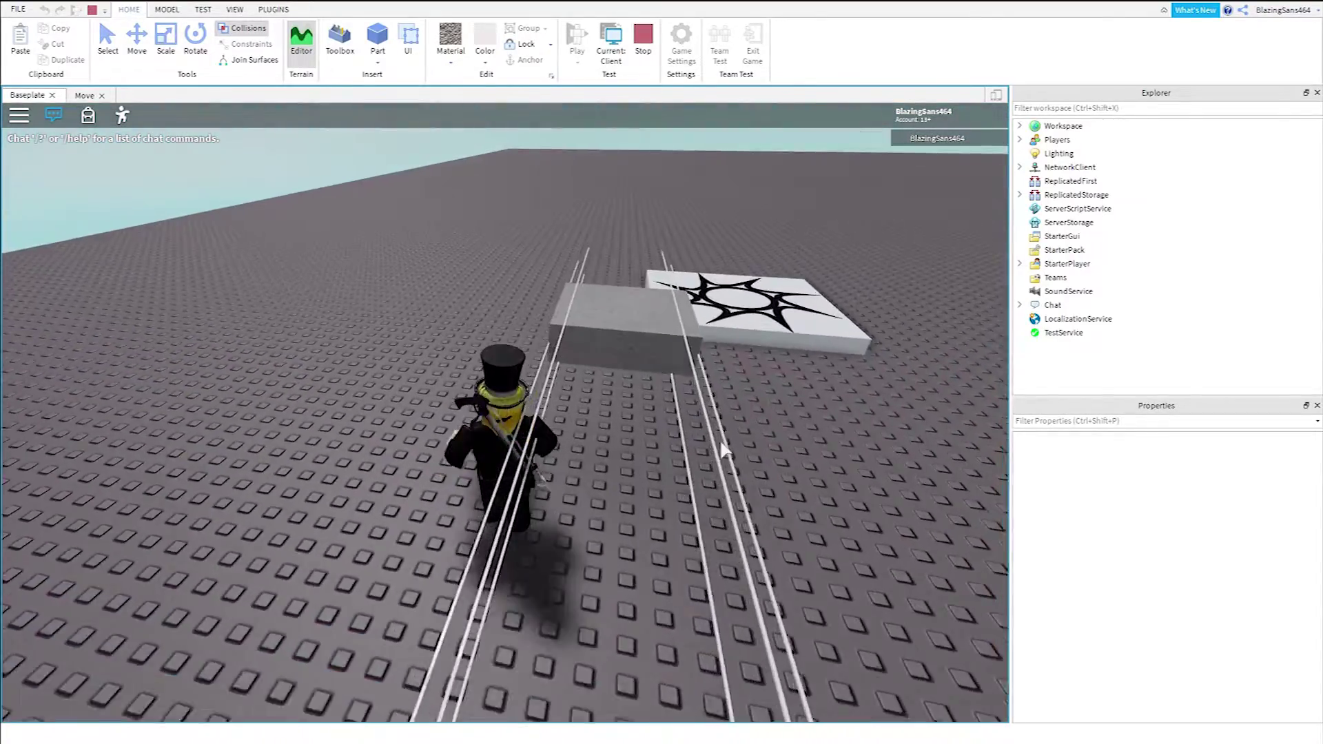
pyautogui.press('w')
pyautogui.press('w')
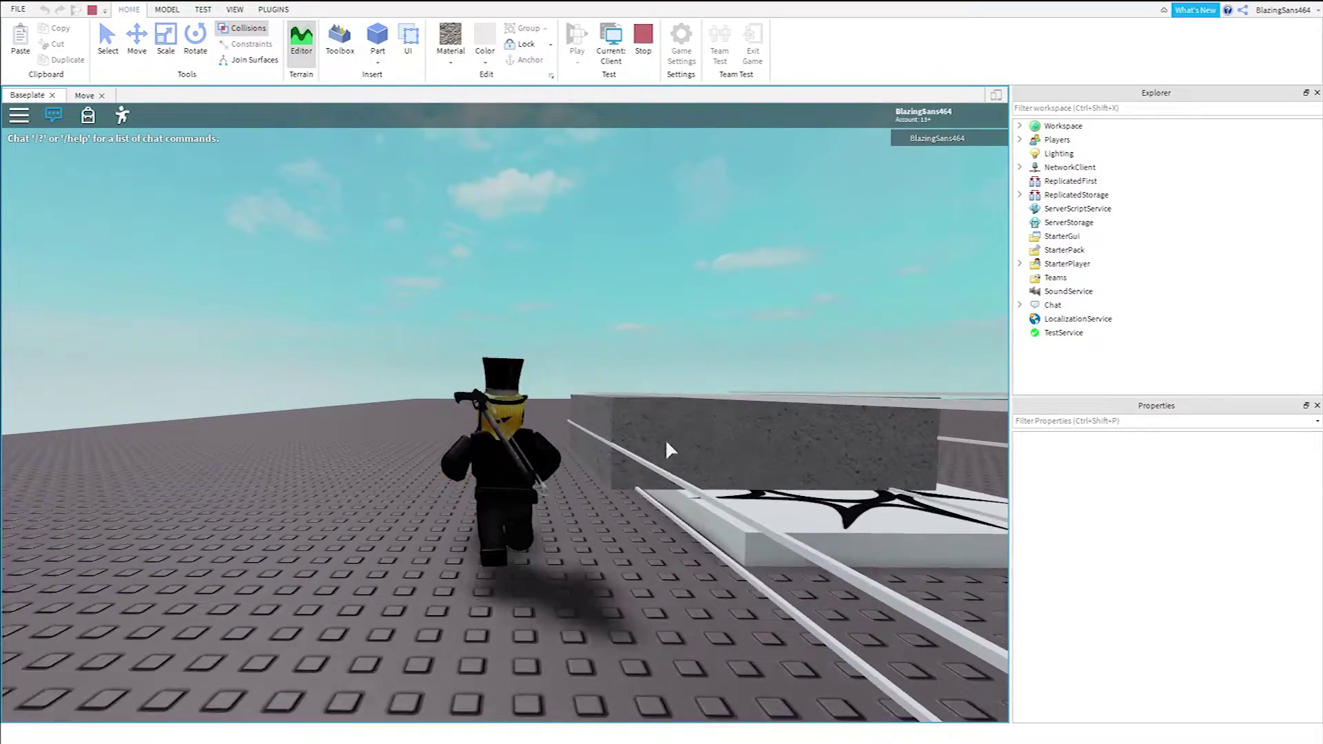